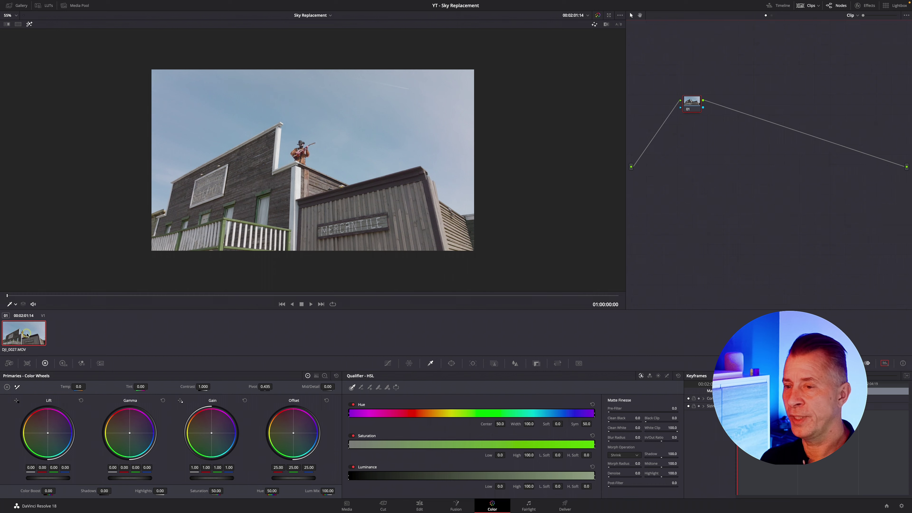
Scrub the street clip, zoom the viewer, and show the Effects Library with Resolve FX Sky Replacement
{"action": "mouse_move", "coordinate": [9, 296]}
{"action": "left_mouse_down"}
{"action": "mouse_move", "coordinate": [517, 296]}
{"action": "mouse_move", "coordinate": [5, 300]}
{"action": "left_mouse_up"}
{"action": "scroll", "coordinate": [279, 211], "scroll_direction": "up", "scroll_amount": 2}
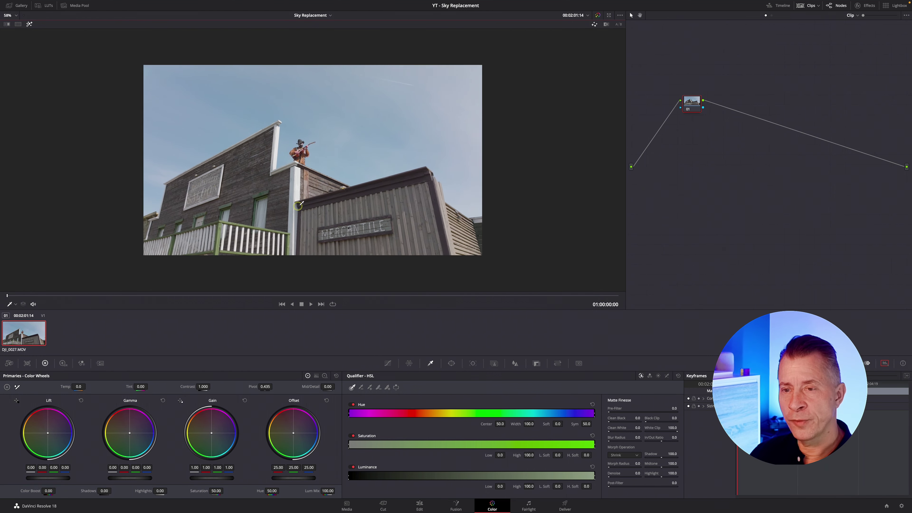
{"action": "scroll", "coordinate": [371, 165], "scroll_direction": "up", "scroll_amount": 2}
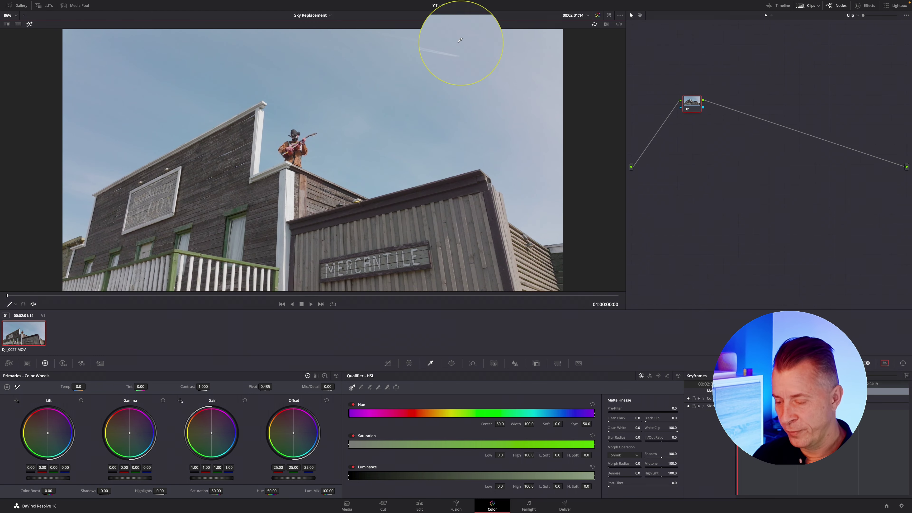
{"action": "left_click", "coordinate": [441, 48]}
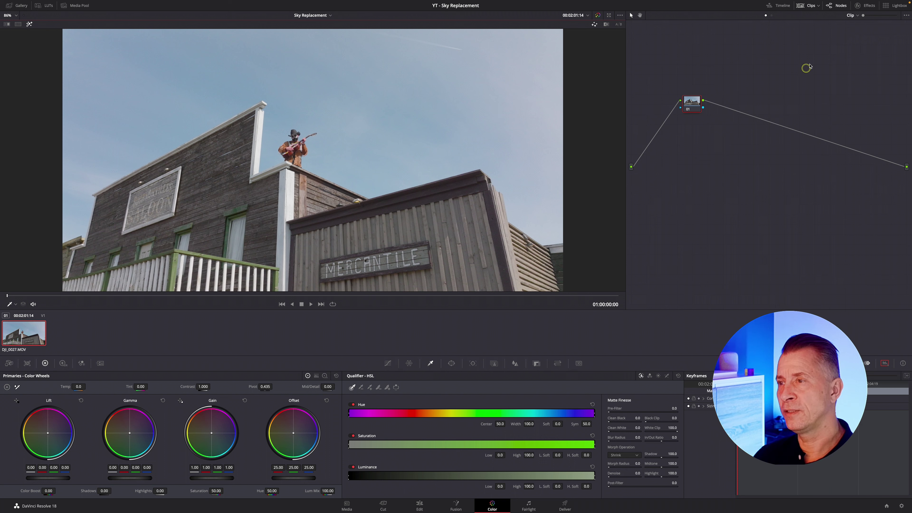
{"action": "left_click", "coordinate": [866, 6]}
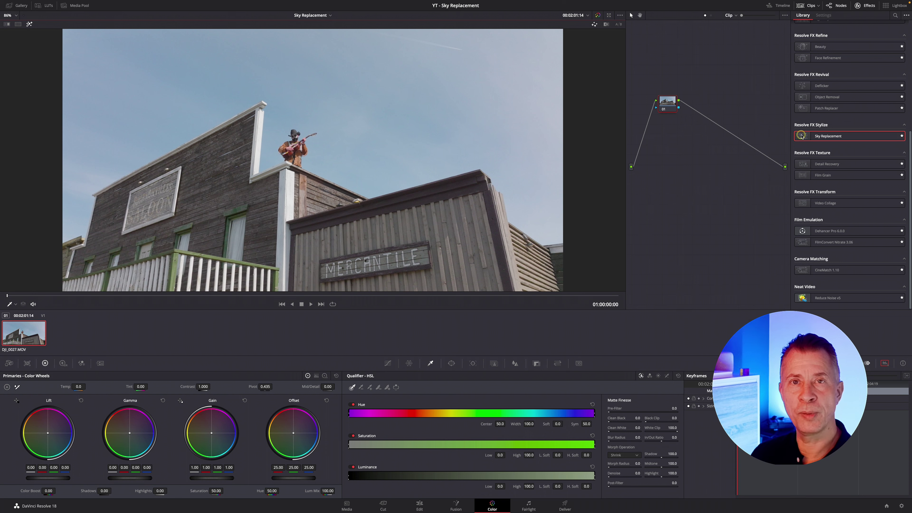
Insert Sky Replacement on the link between node 01 and the output, after undoing a first attempt
{"action": "left_click_drag", "start_coordinate": [802, 137], "coordinate": [666, 105]}
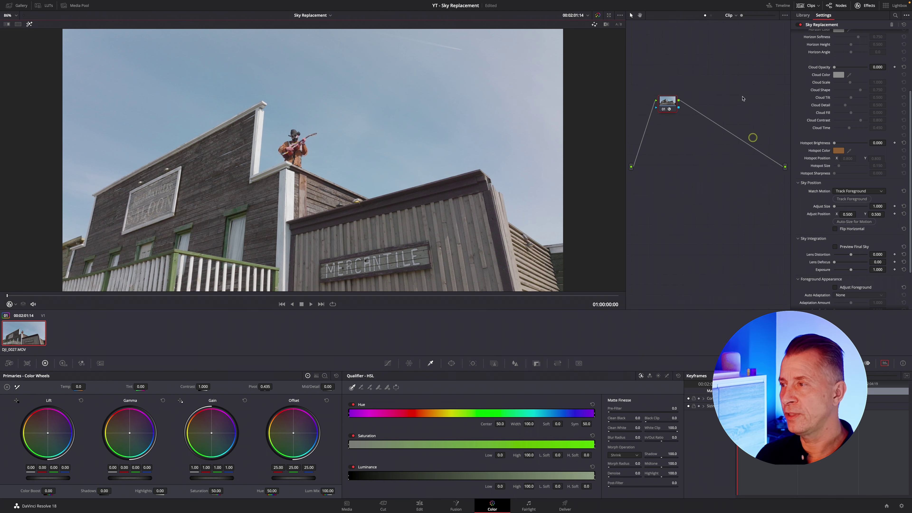
{"action": "key", "text": "ctrl+z"}
{"action": "left_click_drag", "start_coordinate": [805, 138], "coordinate": [733, 89]}
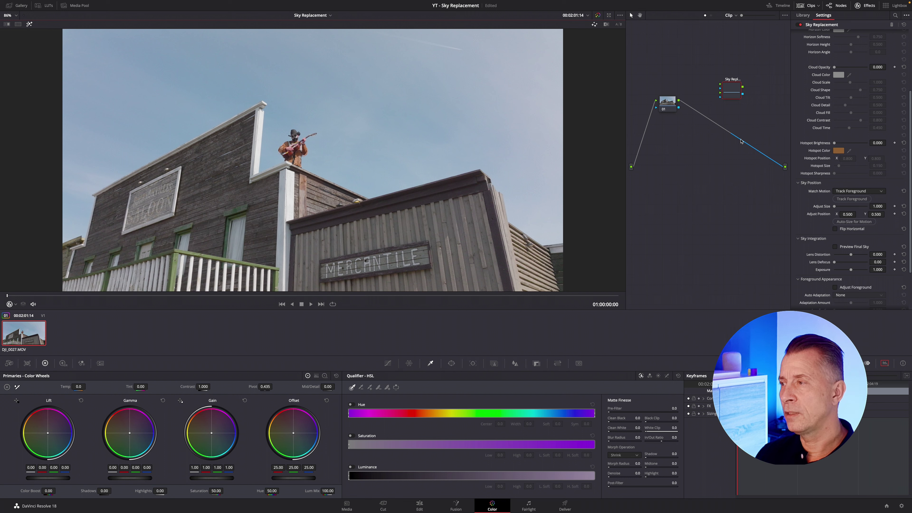
{"action": "left_click", "coordinate": [741, 141]}
{"action": "key", "text": "Delete"}
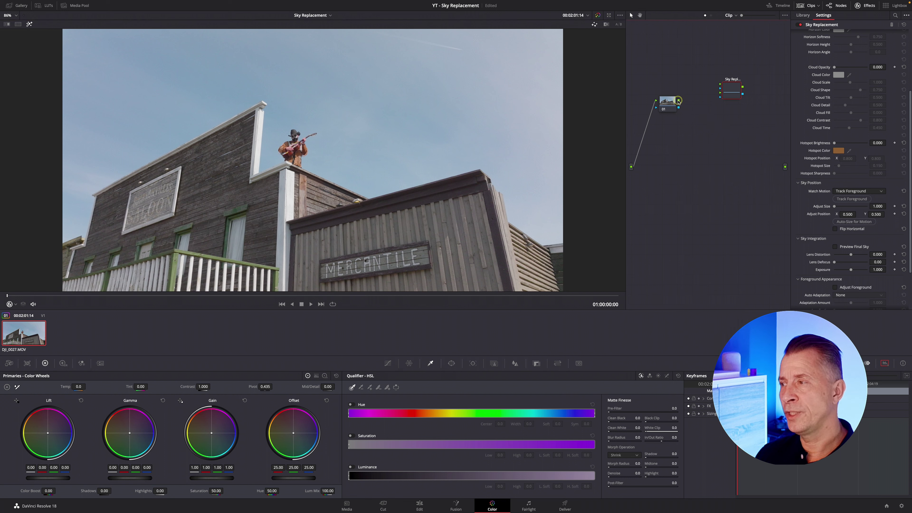
{"action": "left_click_drag", "start_coordinate": [678, 101], "coordinate": [786, 166]}
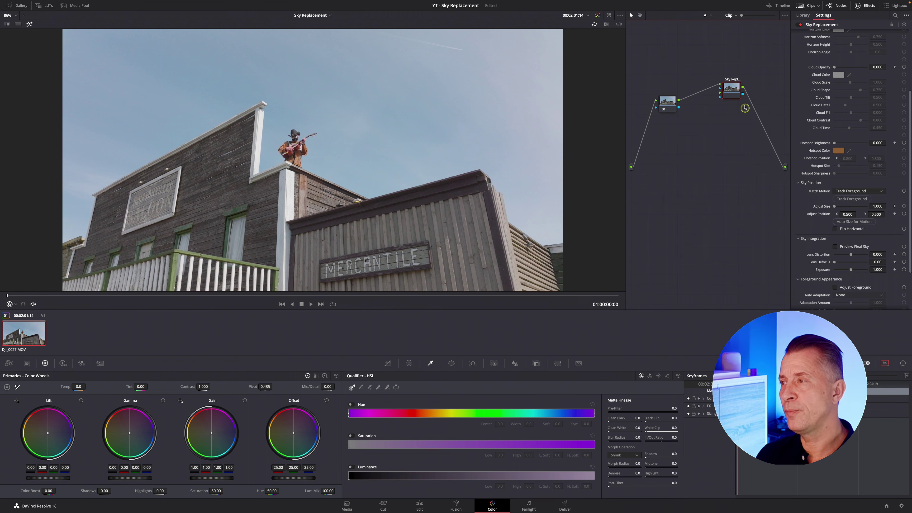
{"action": "mouse_move", "coordinate": [733, 97]}
{"action": "left_mouse_down"}
{"action": "mouse_move", "coordinate": [731, 120]}
{"action": "mouse_move", "coordinate": [732, 92]}
{"action": "left_mouse_up"}
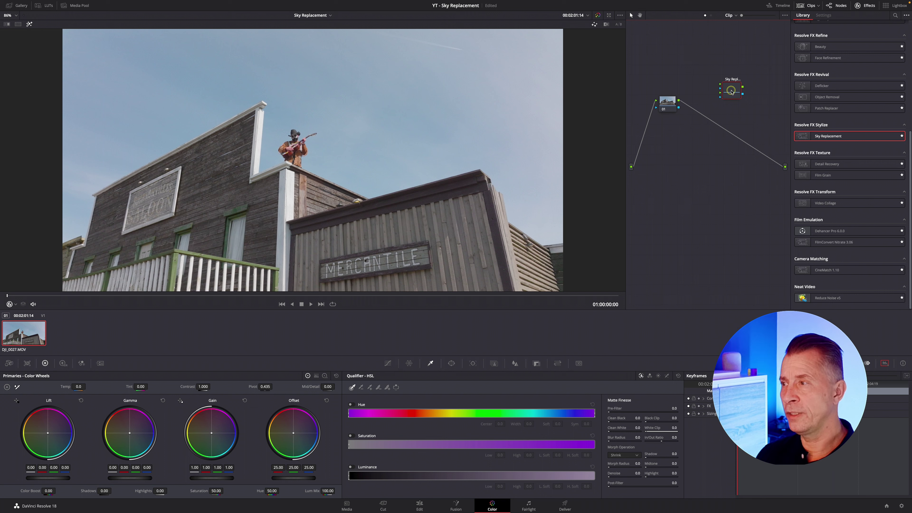
{"action": "key", "text": "Delete"}
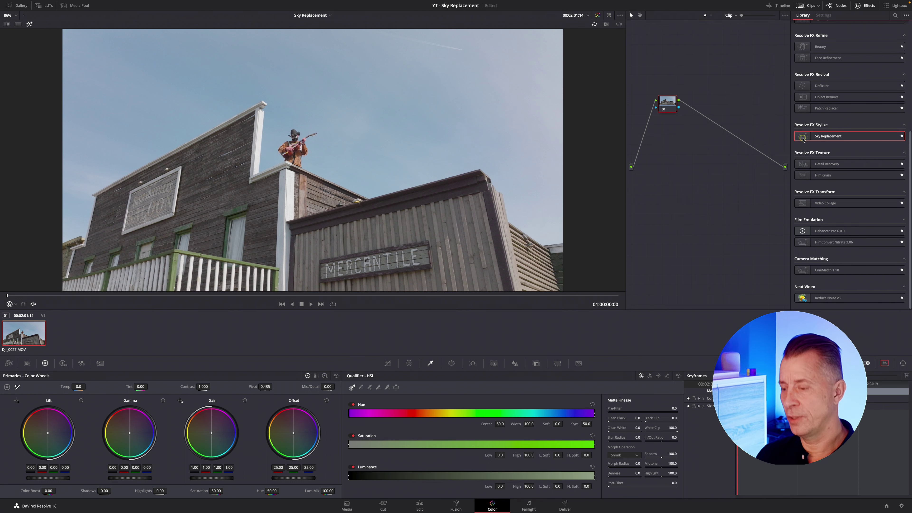
{"action": "left_click_drag", "start_coordinate": [804, 140], "coordinate": [713, 105]}
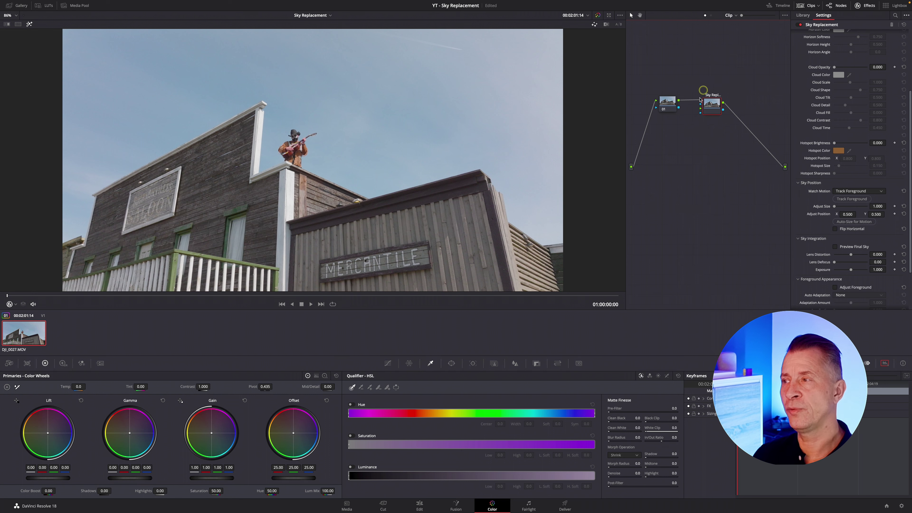
Select node 01, switch the qualifier to 3D, and draw a picker stroke across the sky
{"action": "left_click_drag", "start_coordinate": [669, 106], "coordinate": [659, 107]}
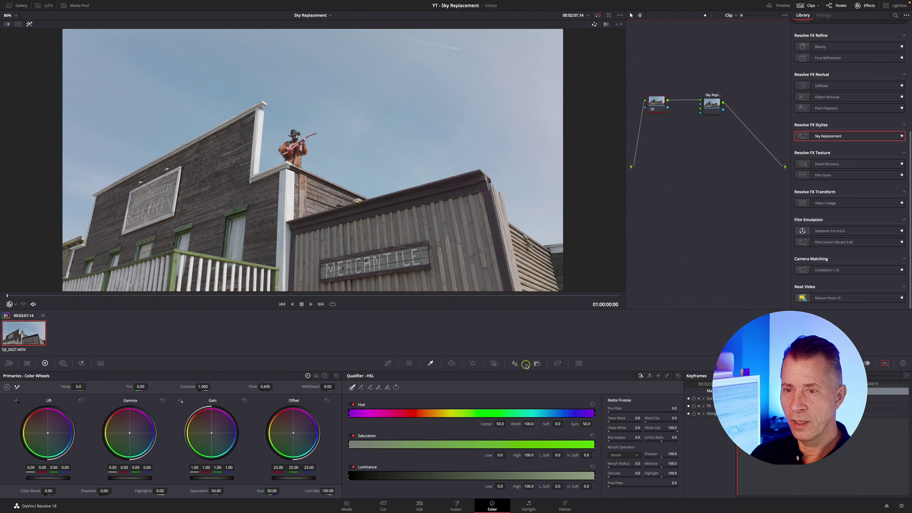
{"action": "left_click", "coordinate": [432, 369]}
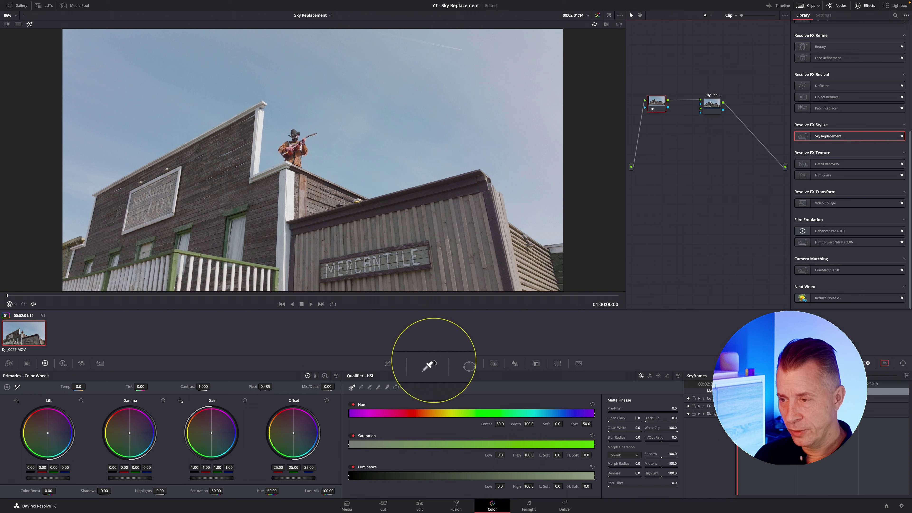
{"action": "left_click", "coordinate": [667, 377]}
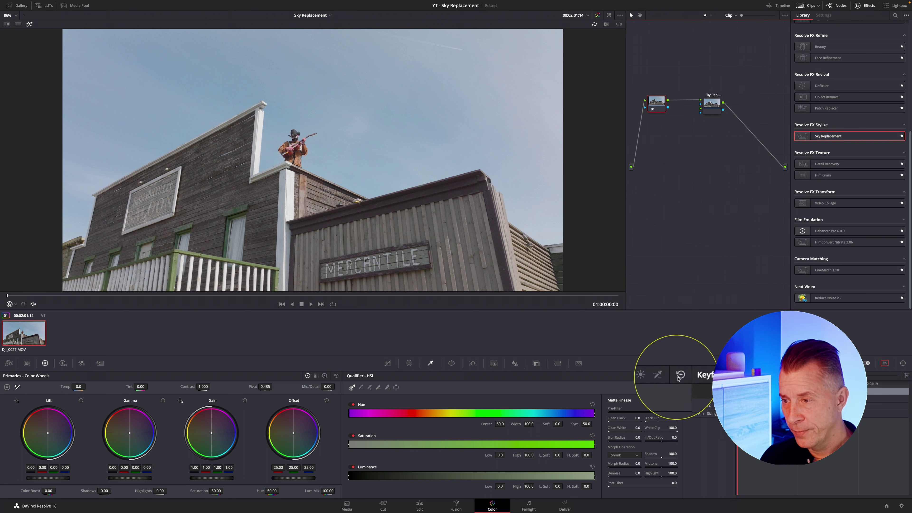
{"action": "left_click", "coordinate": [667, 376]}
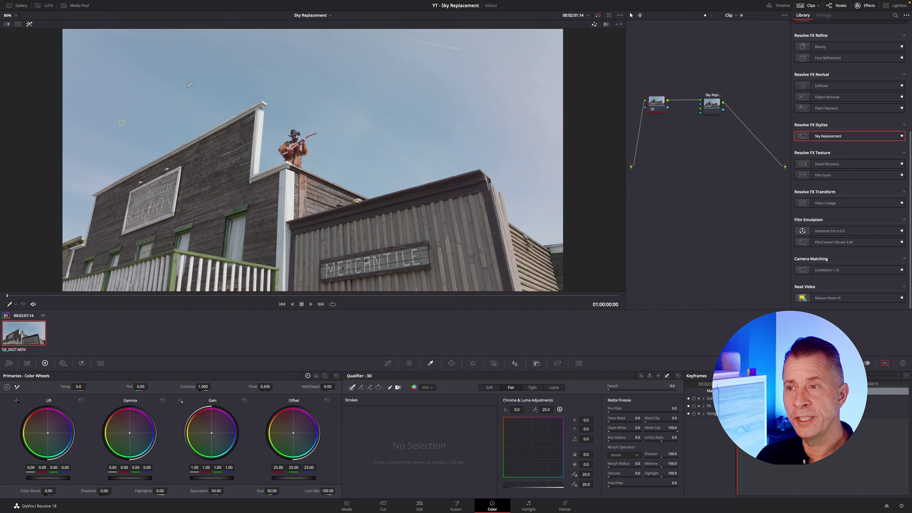
{"action": "left_click_drag", "start_coordinate": [190, 85], "coordinate": [185, 88]}
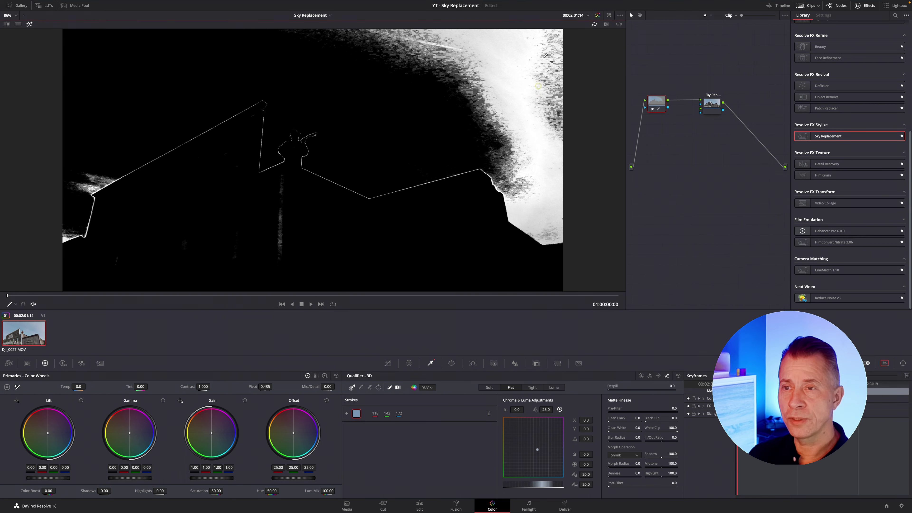
{"action": "mouse_move", "coordinate": [545, 55]}
{"action": "left_mouse_down"}
{"action": "mouse_move", "coordinate": [424, 91]}
{"action": "mouse_move", "coordinate": [492, 90]}
{"action": "mouse_move", "coordinate": [488, 99]}
{"action": "mouse_move", "coordinate": [214, 79]}
{"action": "left_mouse_up"}
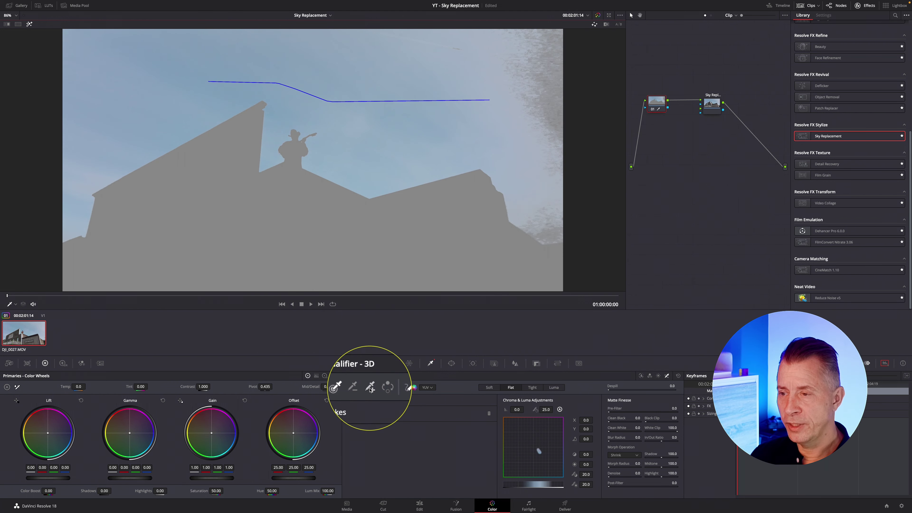
Add two more sky sample strokes on the right side with the add picker
{"action": "left_click", "coordinate": [370, 388]}
{"action": "left_click_drag", "start_coordinate": [482, 239], "coordinate": [498, 211]}
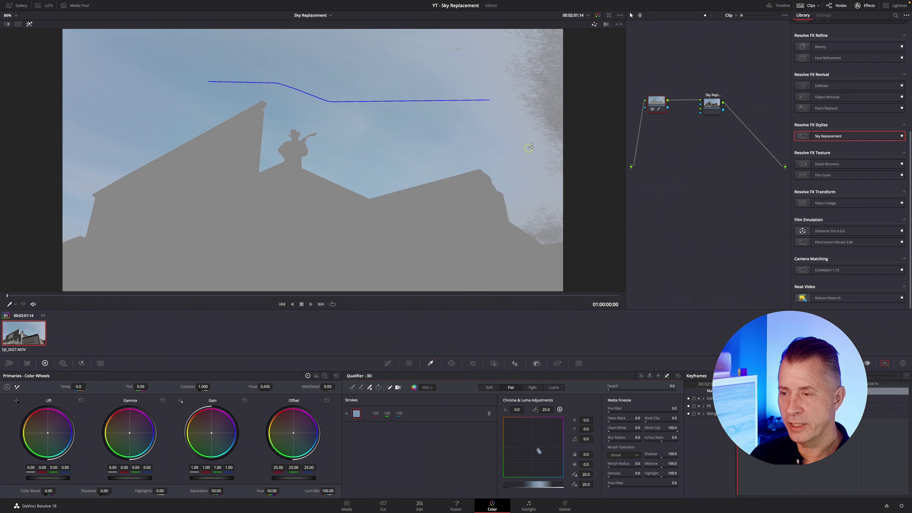
{"action": "left_click_drag", "start_coordinate": [547, 120], "coordinate": [553, 78]}
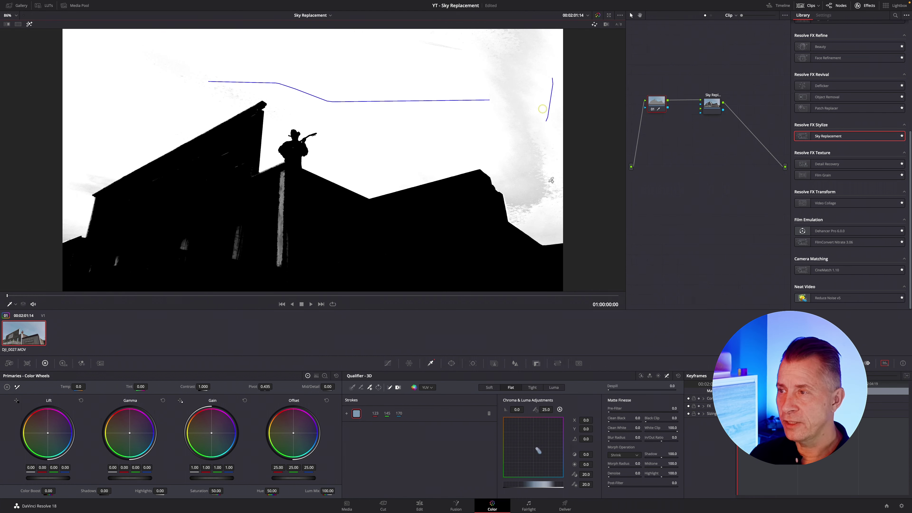
{"action": "left_click", "coordinate": [526, 159]}
{"action": "left_click_drag", "start_coordinate": [525, 160], "coordinate": [548, 183]}
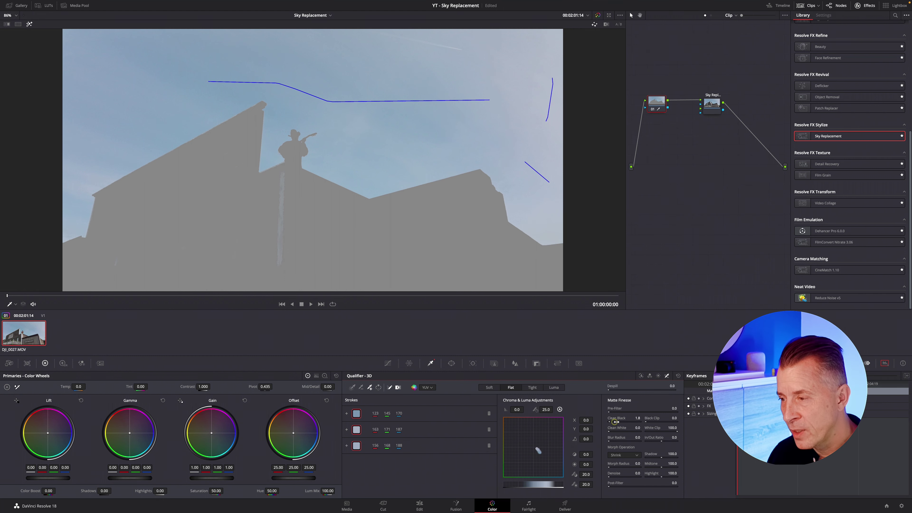
Set Clean Black to 34.1, Clean White to 9.9, and Blur Radius to 2.4
{"action": "left_click_drag", "start_coordinate": [614, 422], "coordinate": [621, 422]}
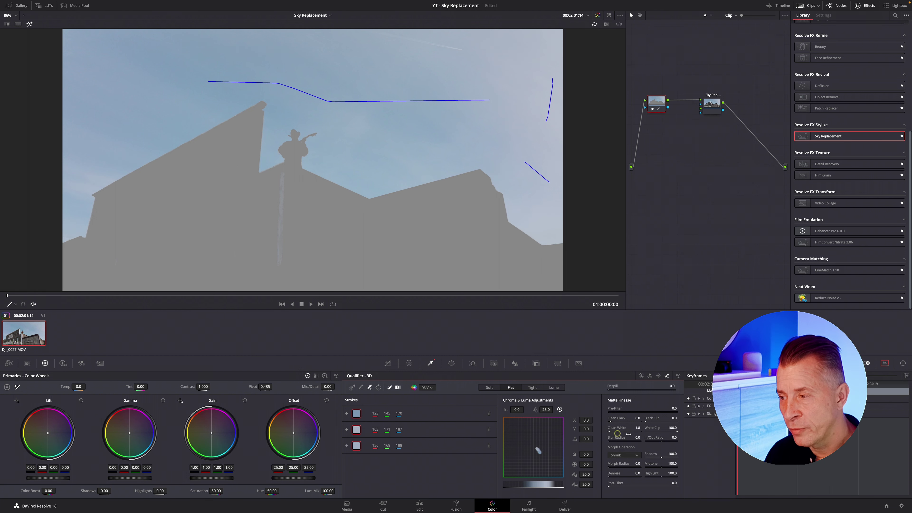
{"action": "left_click_drag", "start_coordinate": [628, 434], "coordinate": [609, 433]}
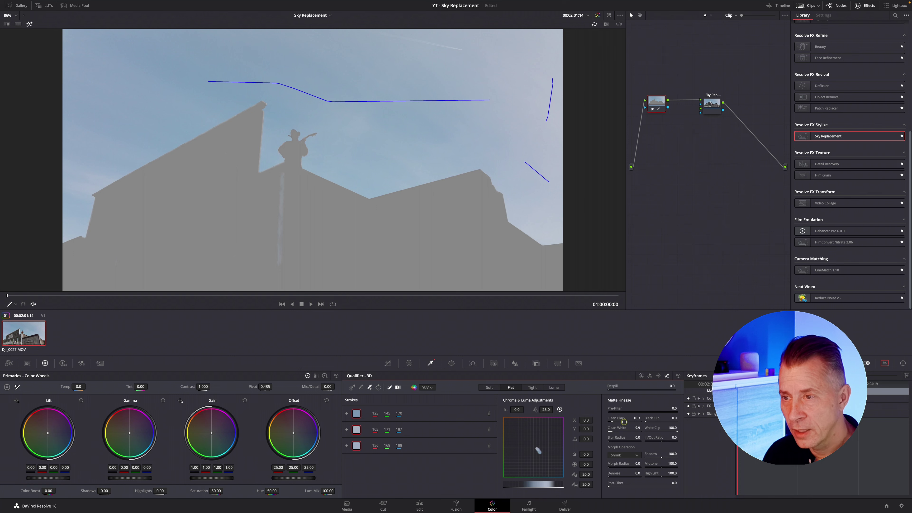
{"action": "left_click_drag", "start_coordinate": [635, 422], "coordinate": [661, 425]}
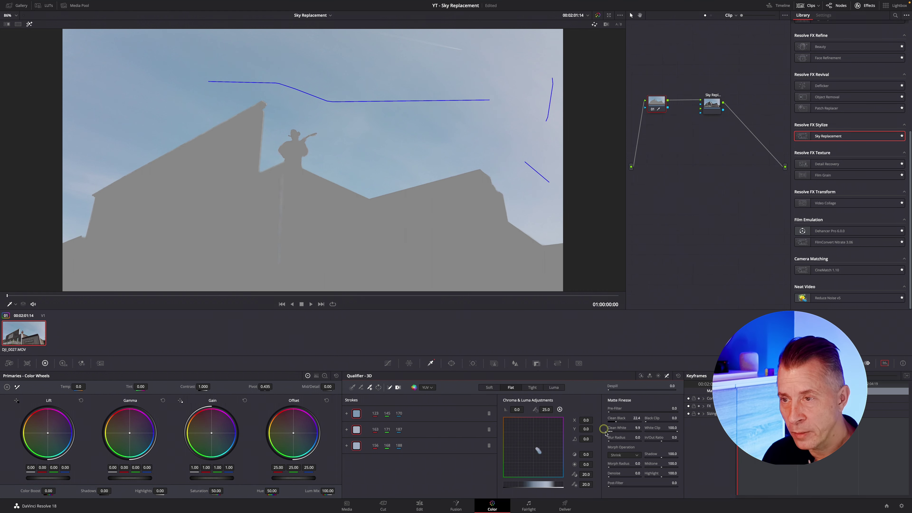
{"action": "double_click", "coordinate": [616, 419]}
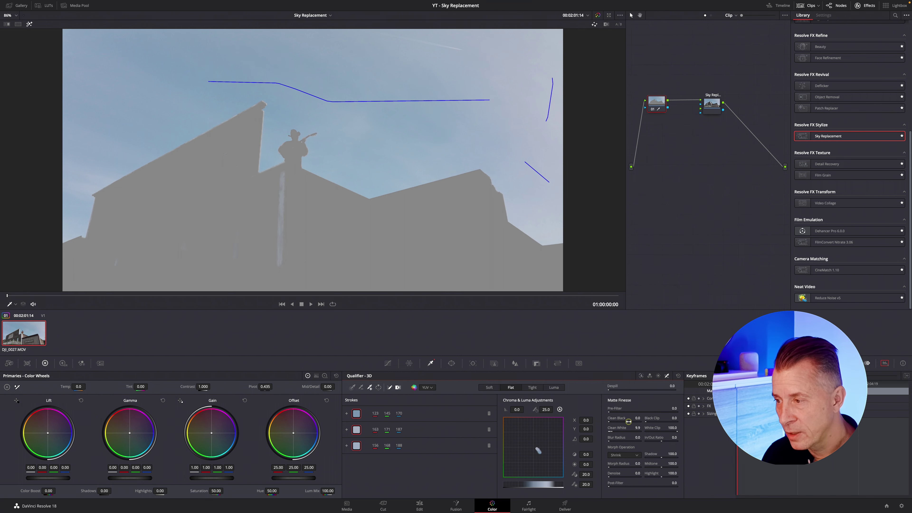
{"action": "left_click_drag", "start_coordinate": [629, 421], "coordinate": [671, 422]}
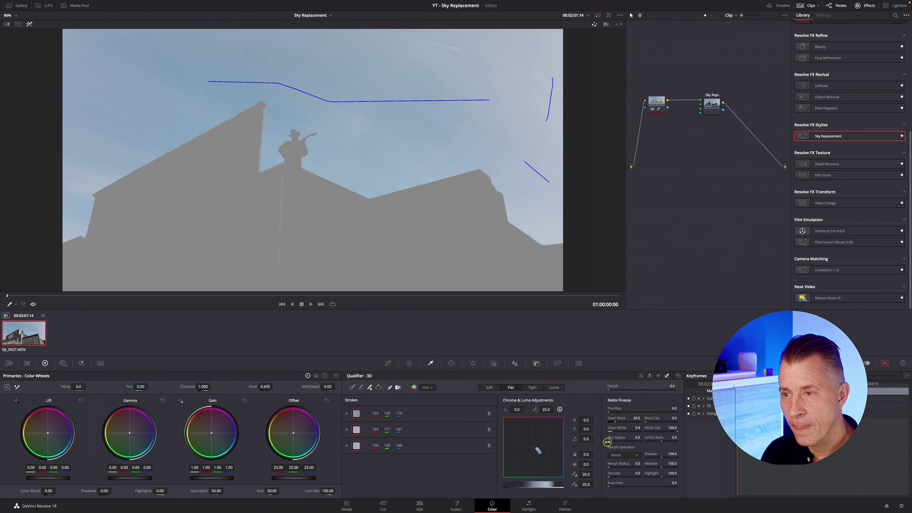
{"action": "left_click_drag", "start_coordinate": [610, 443], "coordinate": [614, 441]}
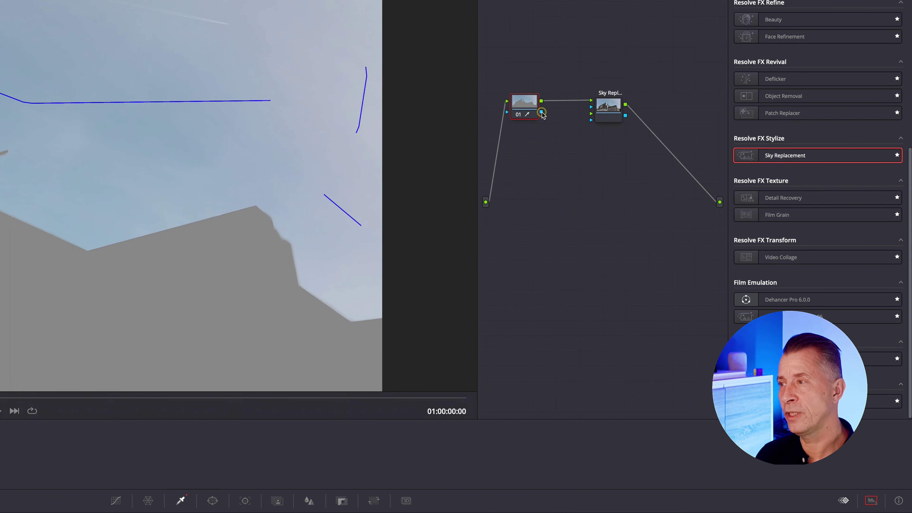
Connect node 01's key output to the Sky Replacement key input and show its Settings
{"action": "left_click_drag", "start_coordinate": [542, 113], "coordinate": [572, 118]}
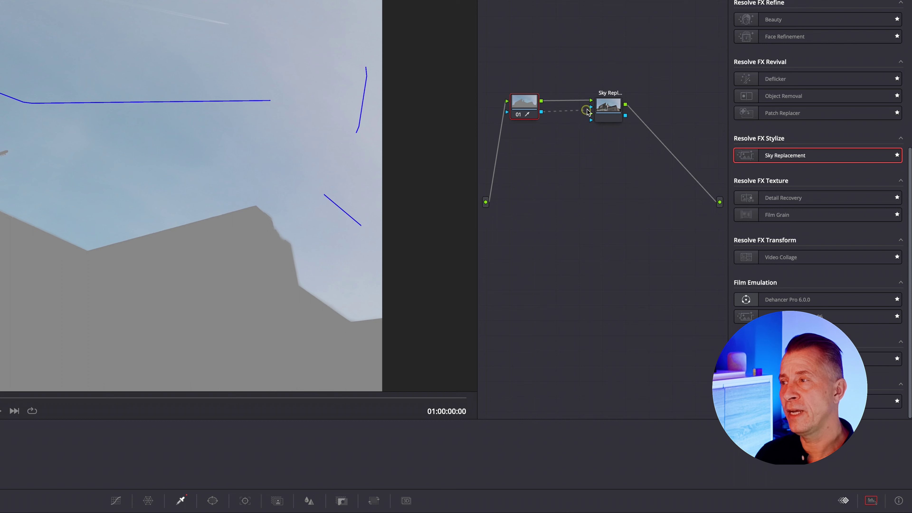
{"action": "left_click_drag", "start_coordinate": [588, 111], "coordinate": [590, 107]}
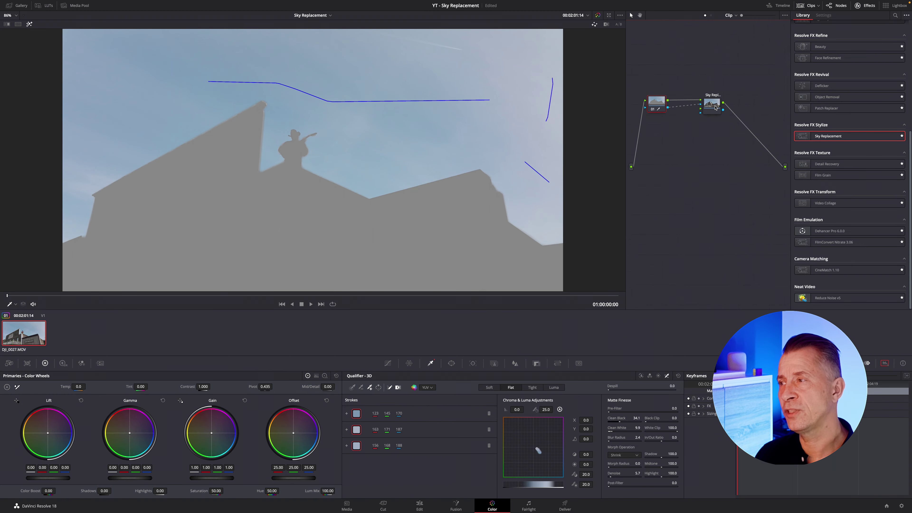
{"action": "left_click", "coordinate": [715, 107]}
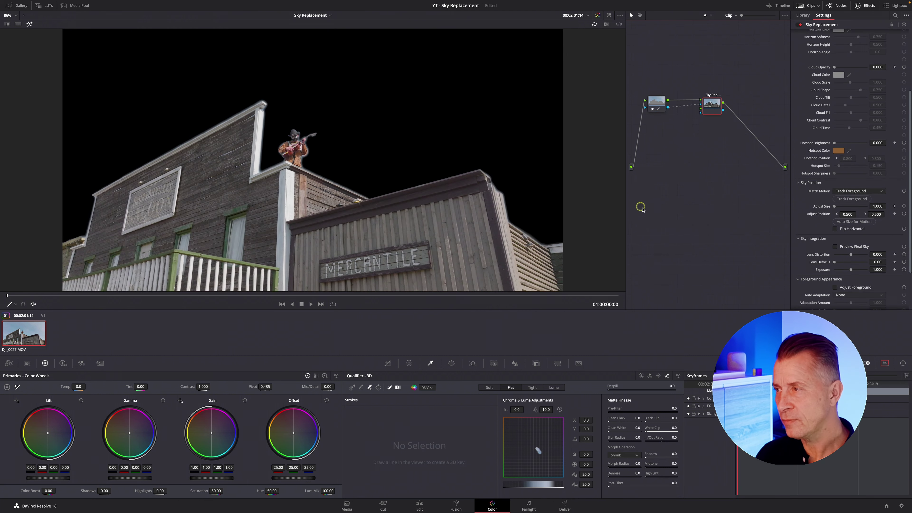
{"action": "scroll", "coordinate": [799, 168], "scroll_direction": "up", "scroll_amount": 2}
{"action": "scroll", "coordinate": [799, 168], "scroll_direction": "up", "scroll_amount": 2}
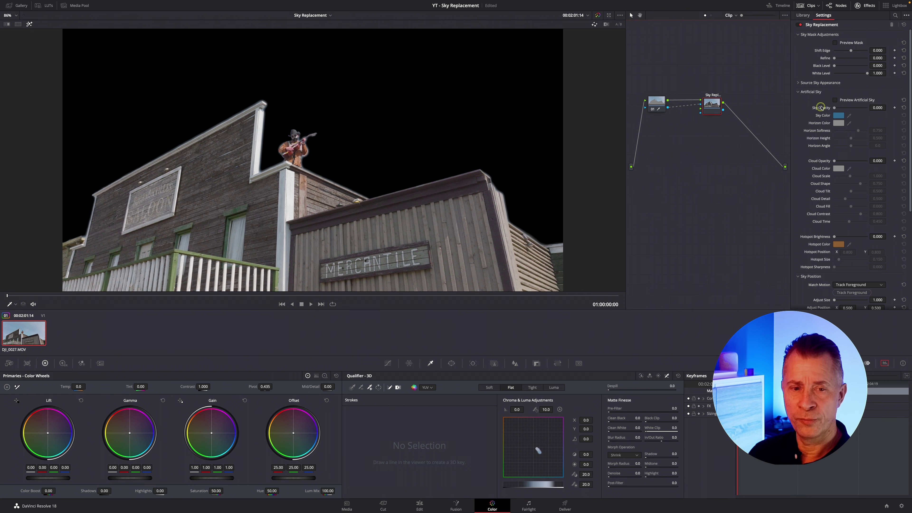
While previewing the mask, set Shift Edge -0.020, Refine 0.217 and White Level 0.869
{"action": "left_click", "coordinate": [834, 43]}
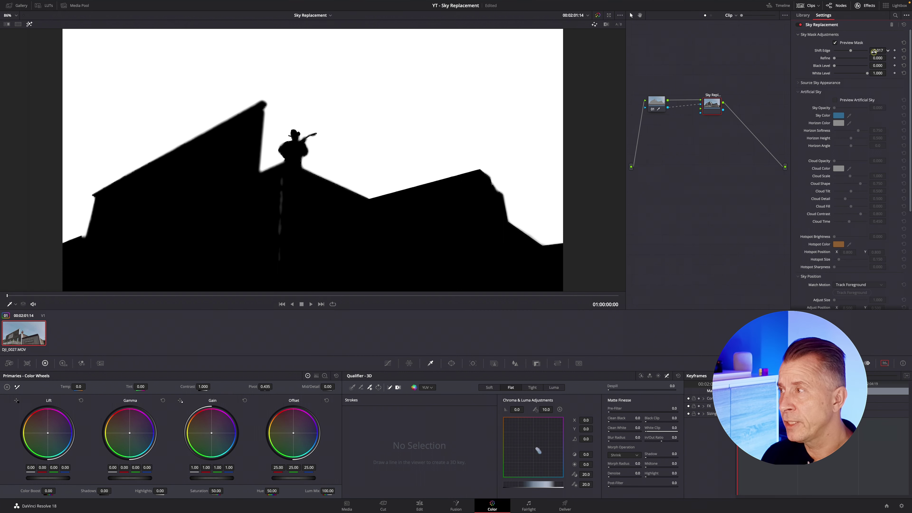
{"action": "left_click_drag", "start_coordinate": [873, 52], "coordinate": [877, 57]}
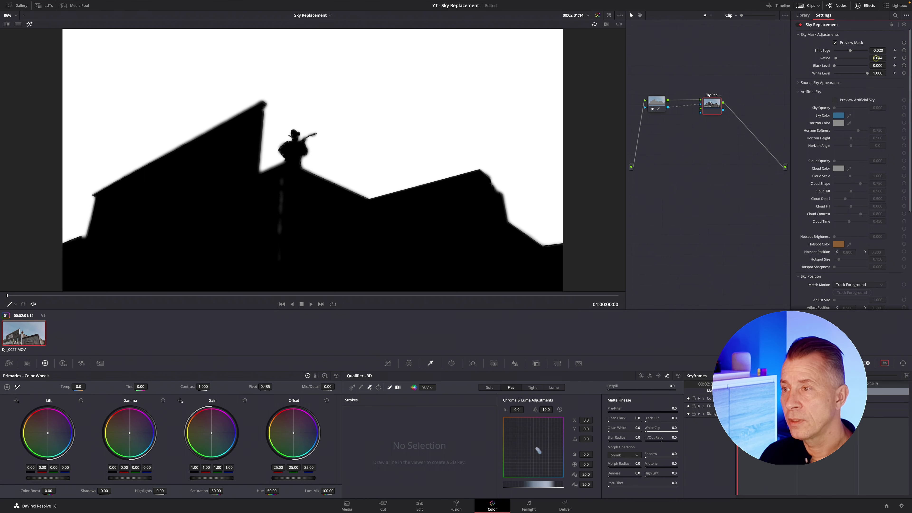
{"action": "left_click_drag", "start_coordinate": [876, 59], "coordinate": [855, 58]}
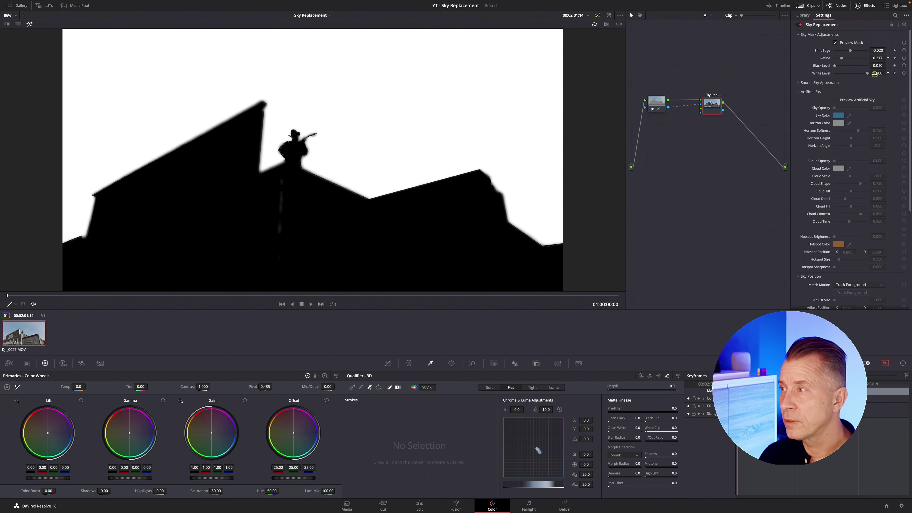
{"action": "left_click_drag", "start_coordinate": [872, 74], "coordinate": [833, 74]}
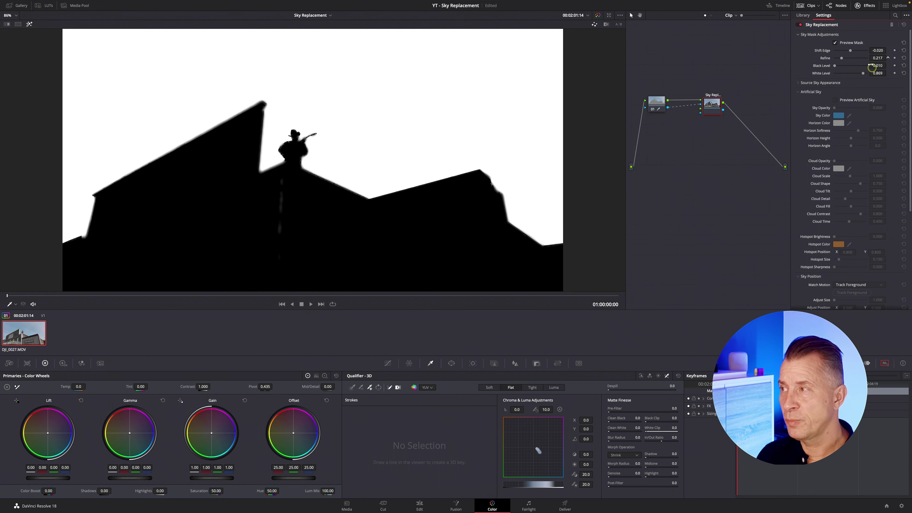
{"action": "left_click", "coordinate": [835, 43]}
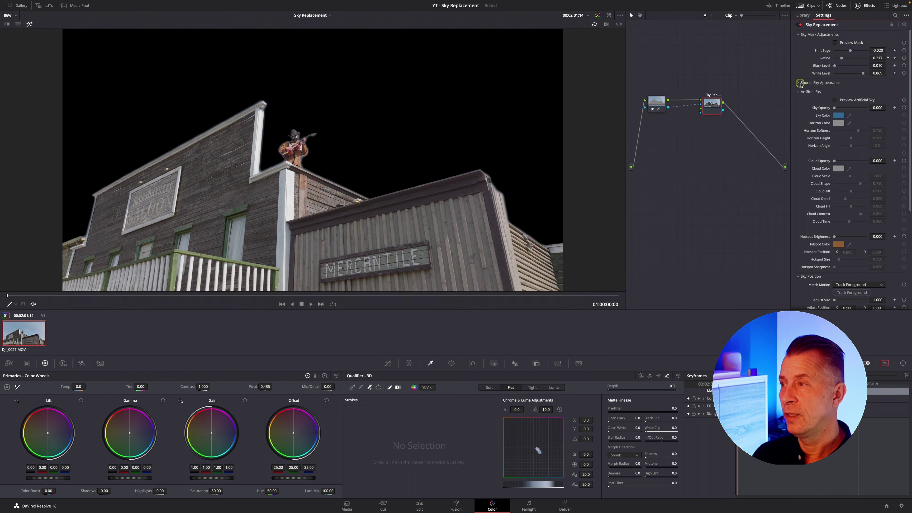
Preview the artificial sky, set Sky Opacity to 1.0, and save the project
{"action": "left_click", "coordinate": [798, 83]}
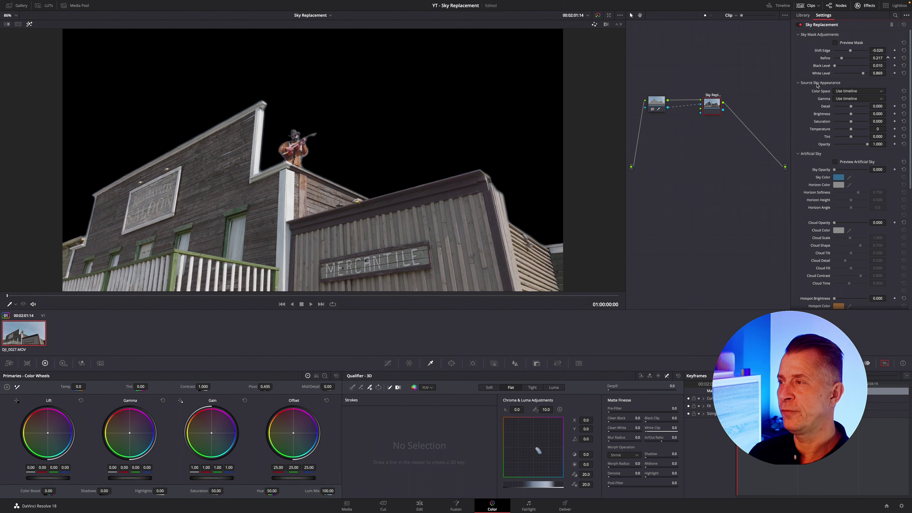
{"action": "left_click", "coordinate": [800, 83]}
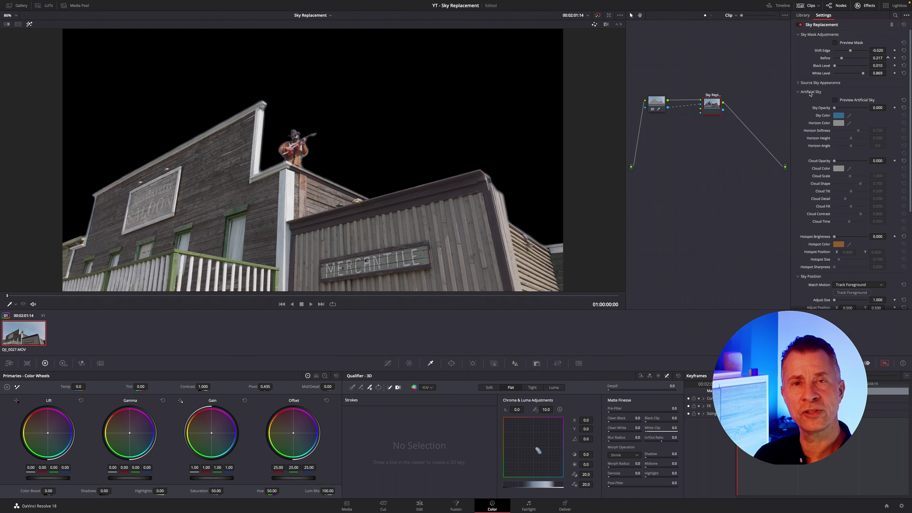
{"action": "left_click", "coordinate": [836, 100]}
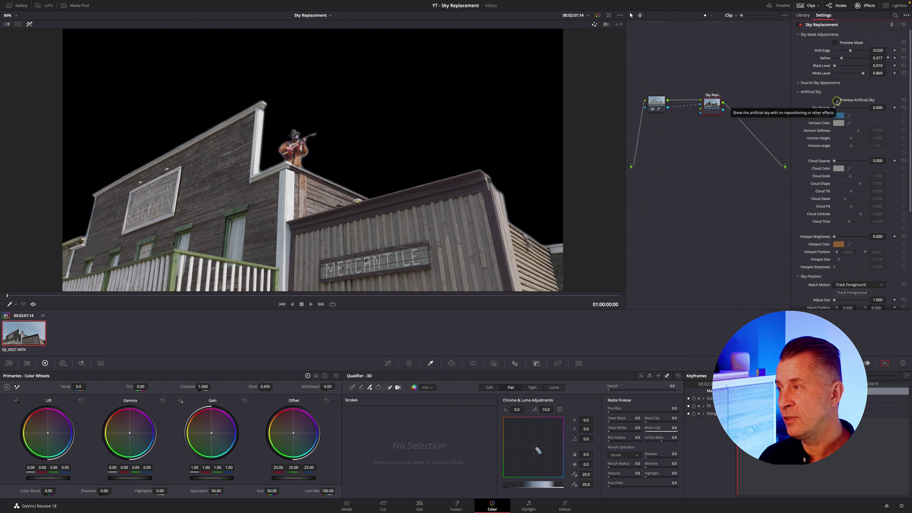
{"action": "left_click", "coordinate": [836, 101]}
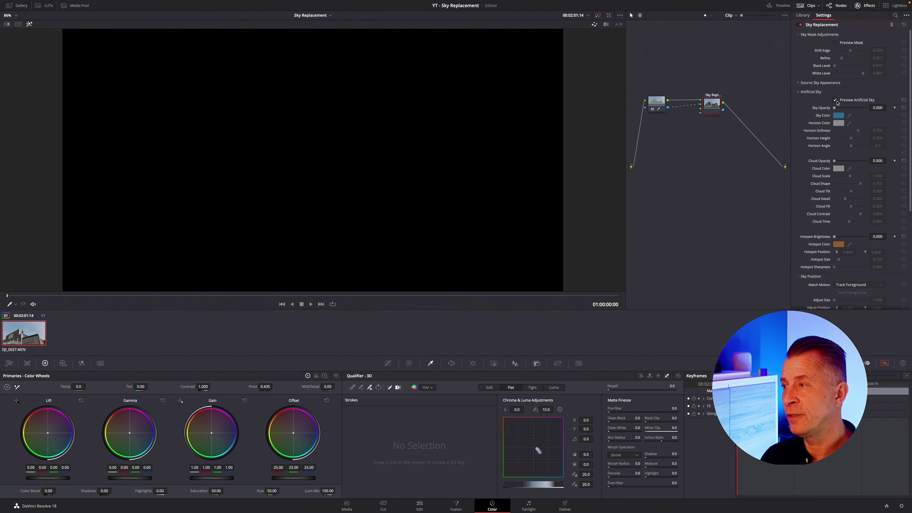
{"action": "left_click", "coordinate": [828, 109]}
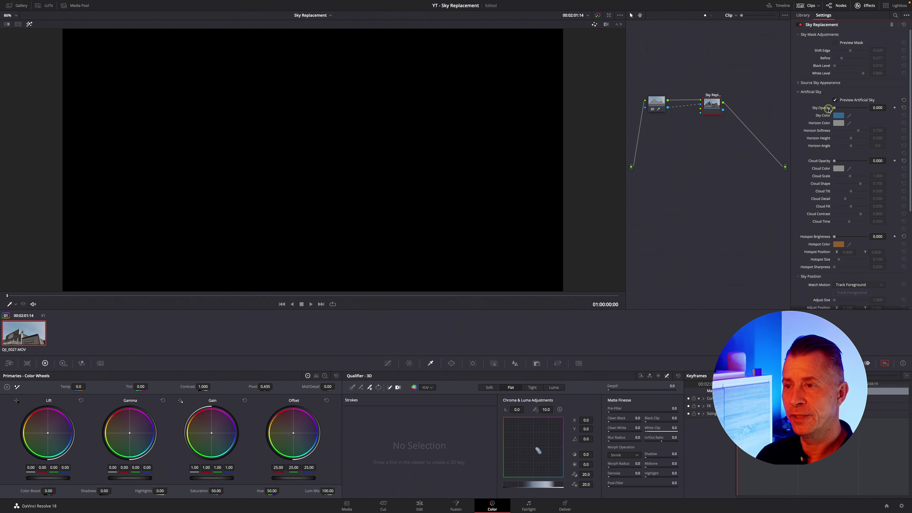
{"action": "left_click", "coordinate": [829, 109]}
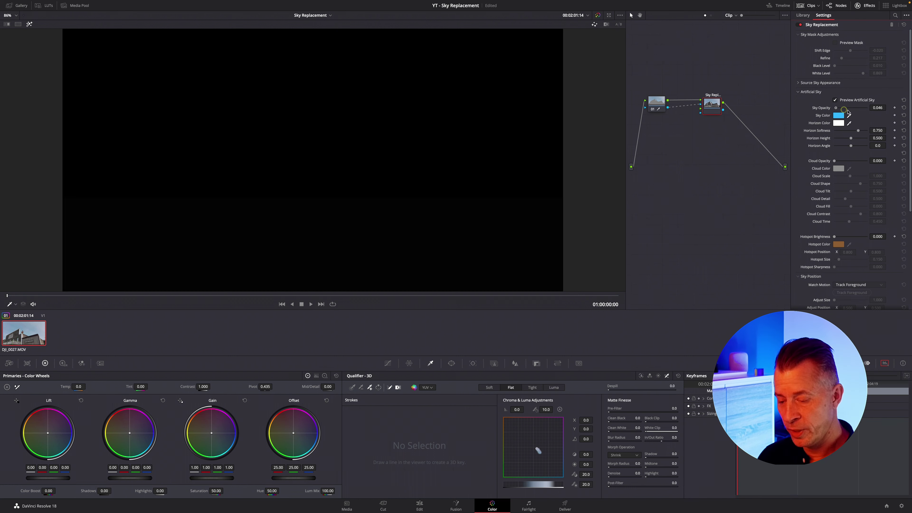
{"action": "left_click_drag", "start_coordinate": [834, 108], "coordinate": [884, 112]}
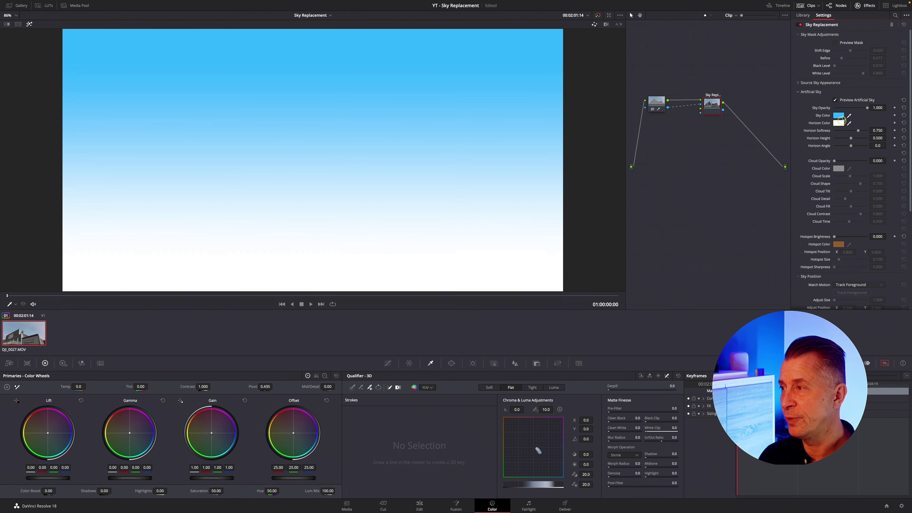
{"action": "mouse_move", "coordinate": [840, 119]}
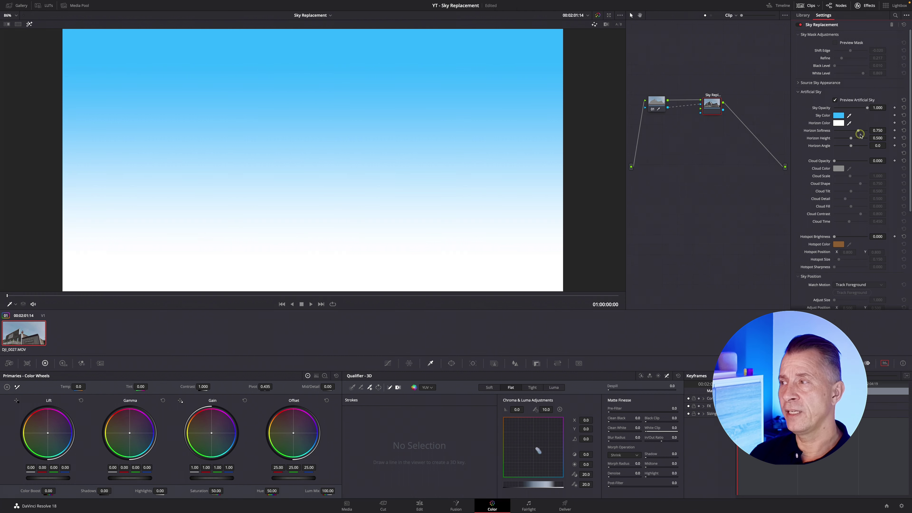
{"action": "key", "text": "ctrl+s"}
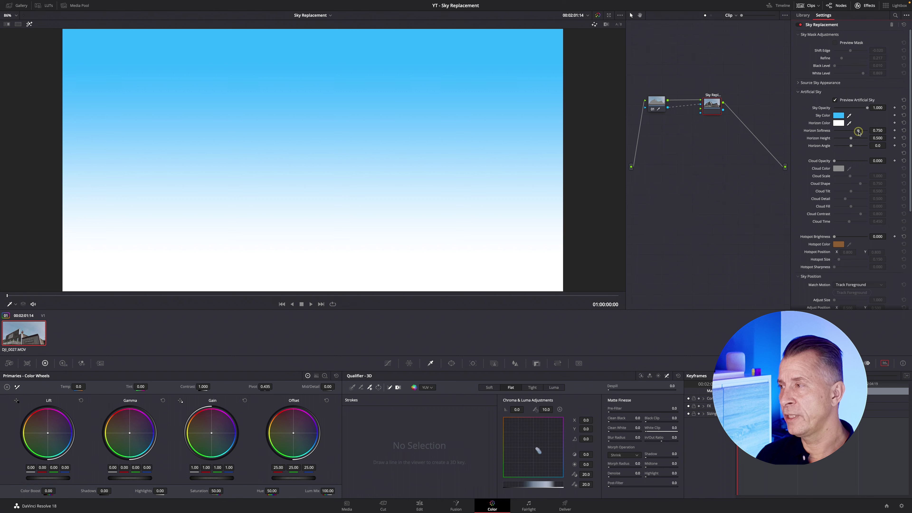
Set Horizon Softness 0.612 and Horizon Height 0.500, keep the horizon level, and end the preview
{"action": "left_click_drag", "start_coordinate": [858, 132], "coordinate": [855, 132]}
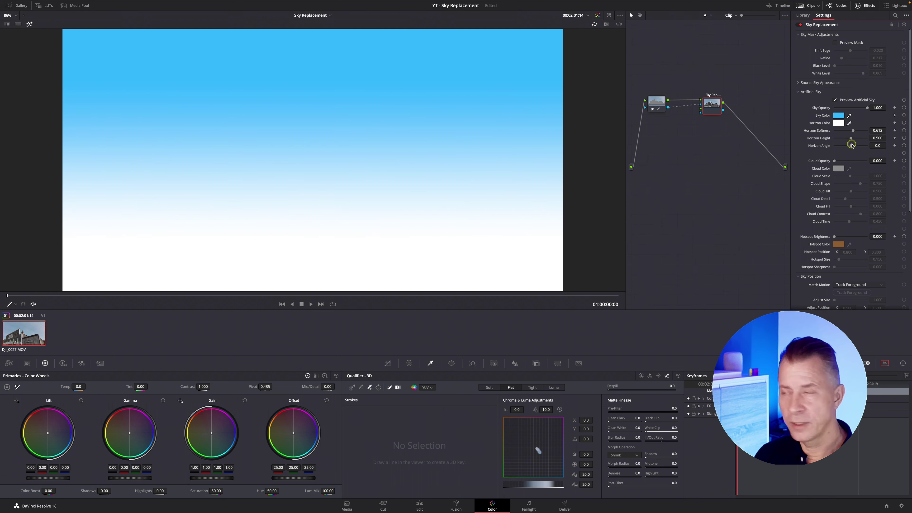
{"action": "left_click_drag", "start_coordinate": [854, 139], "coordinate": [845, 139]}
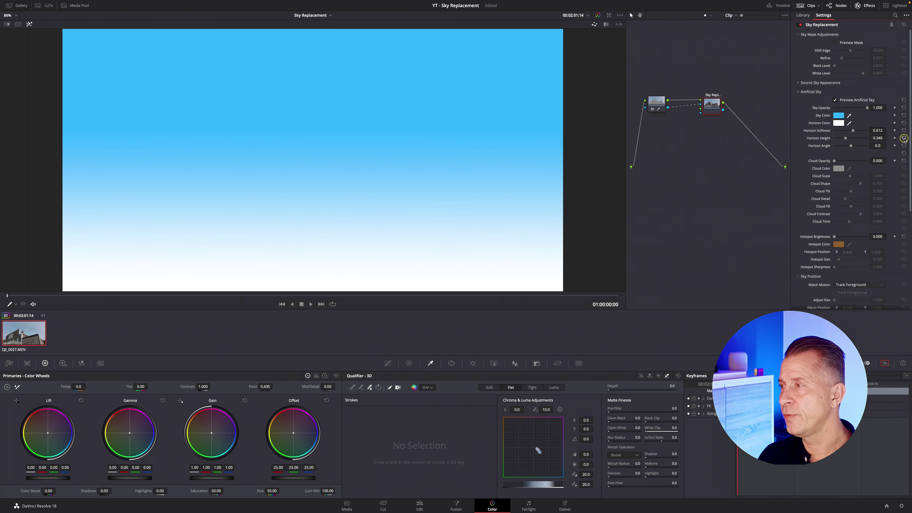
{"action": "left_click_drag", "start_coordinate": [850, 145], "coordinate": [848, 146]}
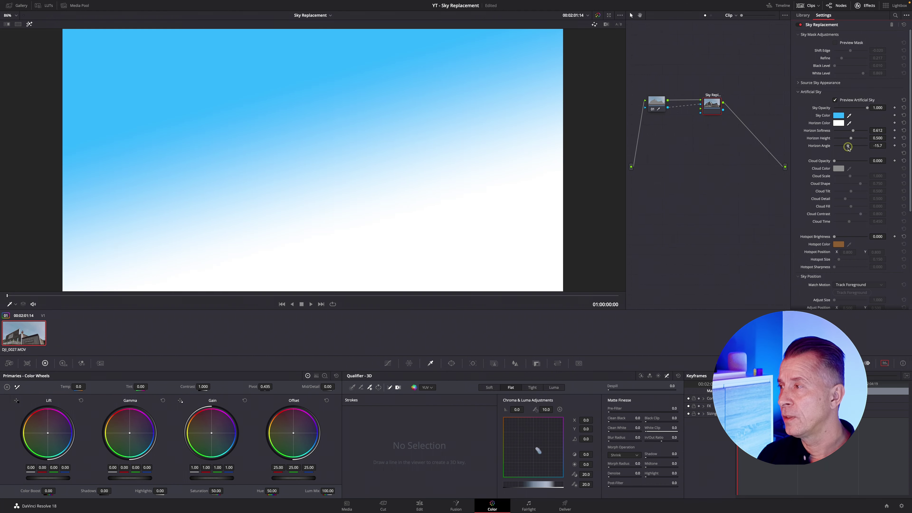
{"action": "left_click", "coordinate": [903, 146]}
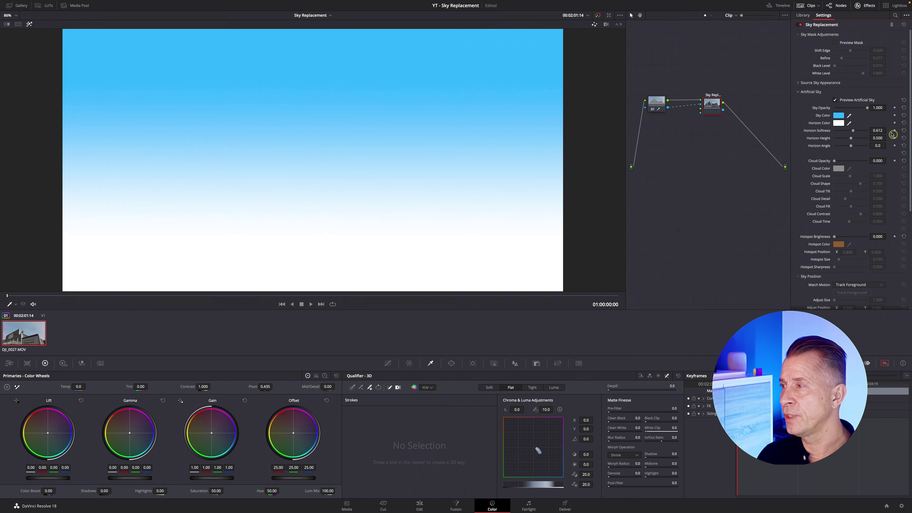
{"action": "left_click", "coordinate": [835, 100]}
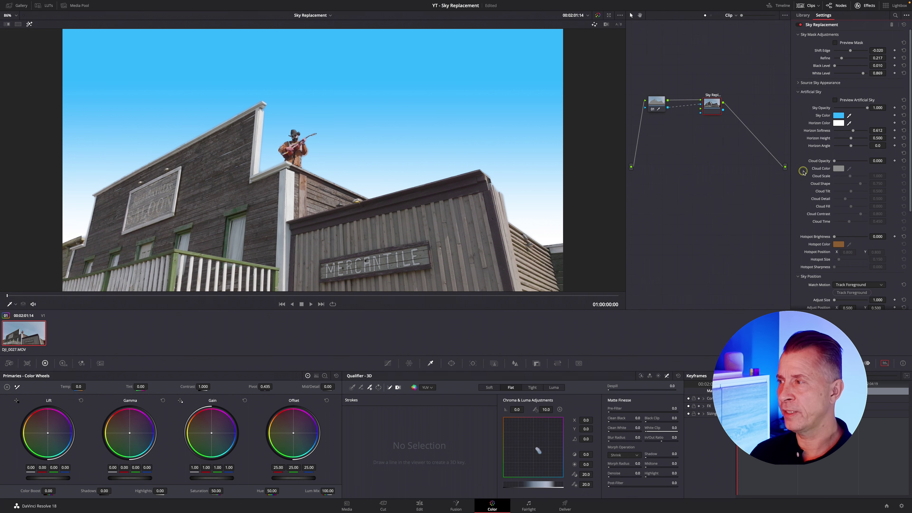
{"action": "scroll", "coordinate": [803, 173], "scroll_direction": "down", "scroll_amount": 1}
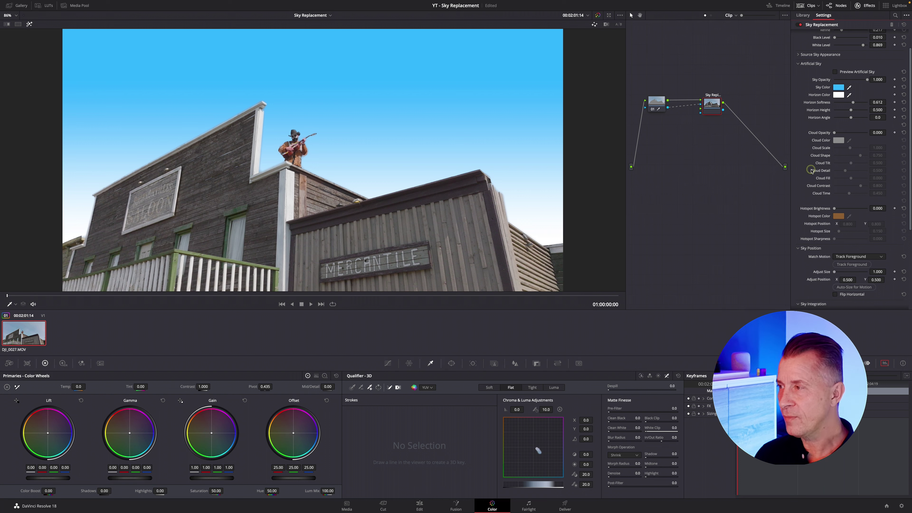
Set Cloud Opacity to 1.000 and Cloud Scale to 1.181
{"action": "left_click", "coordinate": [853, 143]}
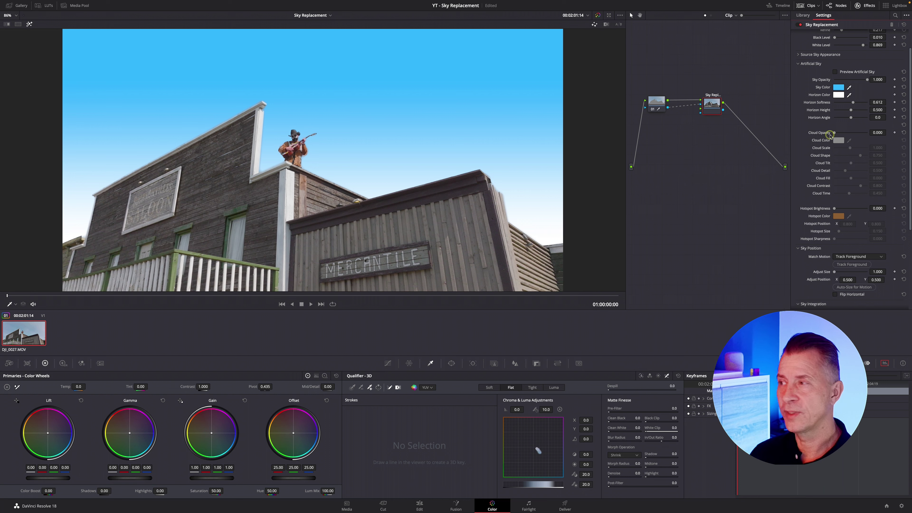
{"action": "left_click_drag", "start_coordinate": [833, 133], "coordinate": [872, 133]}
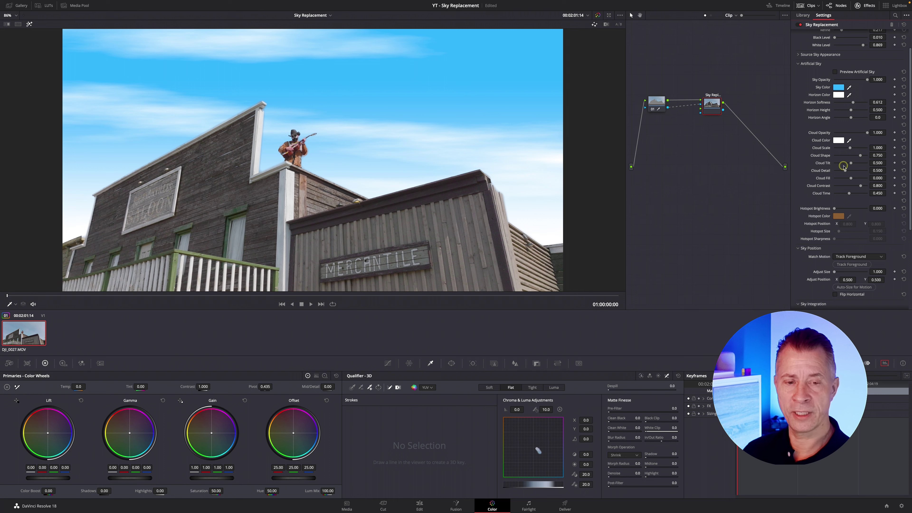
{"action": "left_click", "coordinate": [855, 148]}
{"action": "left_click_drag", "start_coordinate": [855, 147], "coordinate": [854, 149]}
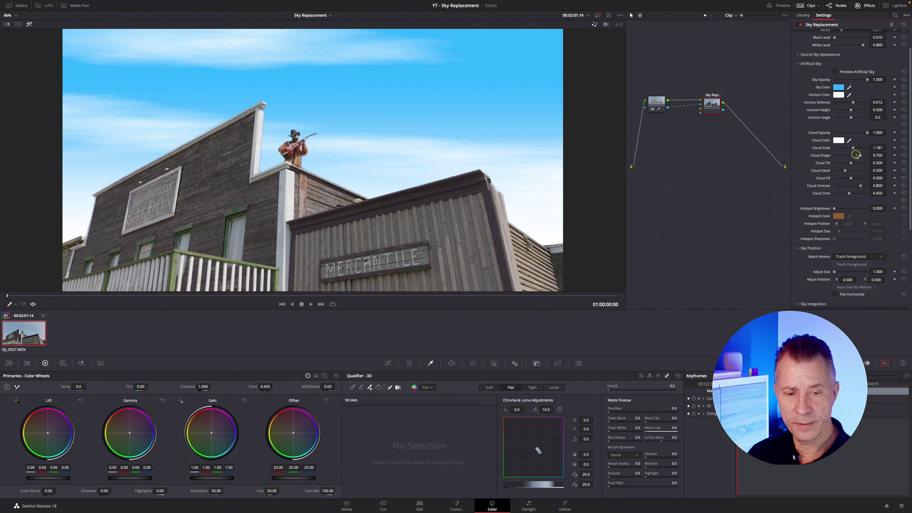
Adjust Cloud Shape, set Detail 0.622 and Fill 0.119, and reset Contrast to 0.800
{"action": "left_click_drag", "start_coordinate": [856, 156], "coordinate": [849, 157]}
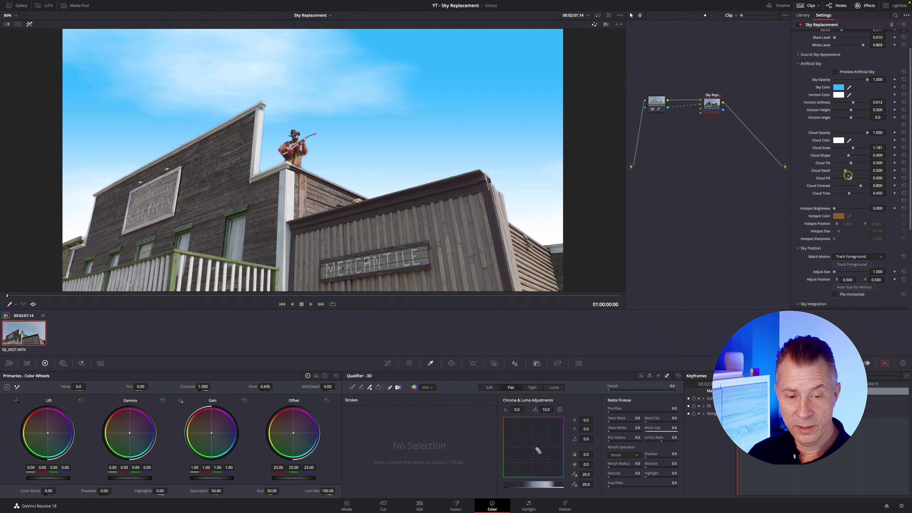
{"action": "left_click_drag", "start_coordinate": [846, 172], "coordinate": [851, 172]}
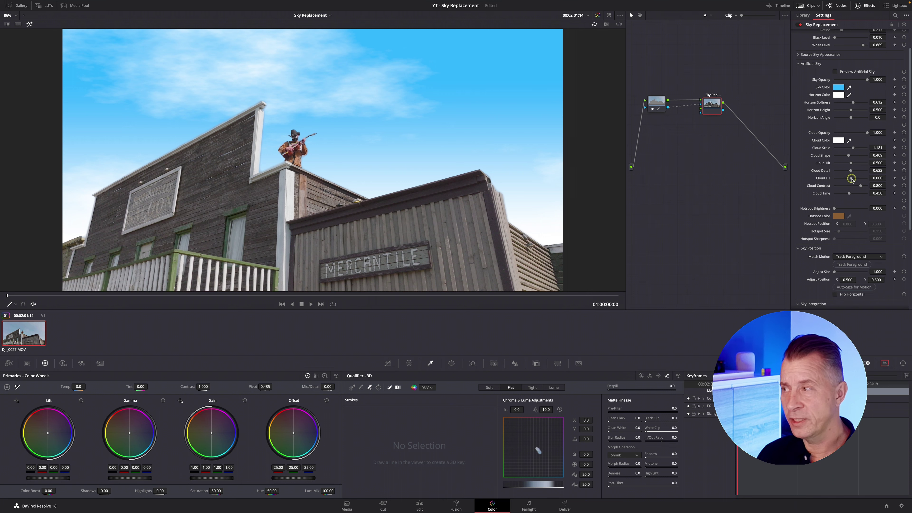
{"action": "mouse_move", "coordinate": [860, 179]}
{"action": "left_mouse_down"}
{"action": "mouse_move", "coordinate": [848, 178]}
{"action": "mouse_move", "coordinate": [859, 178]}
{"action": "left_mouse_up"}
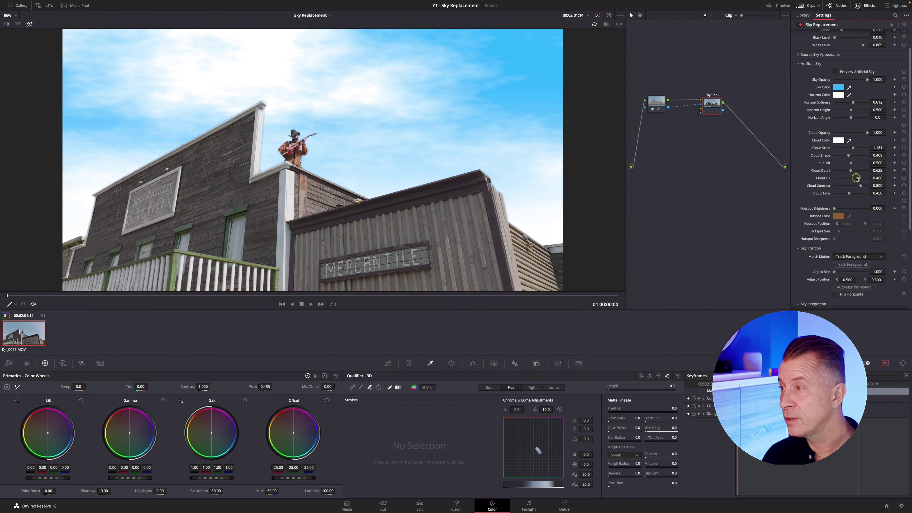
{"action": "left_click_drag", "start_coordinate": [857, 179], "coordinate": [855, 179]}
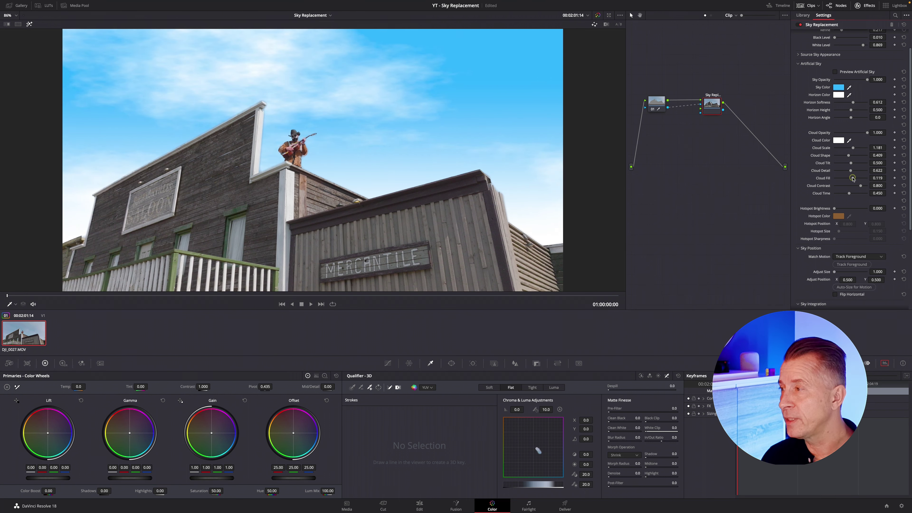
{"action": "left_click_drag", "start_coordinate": [861, 186], "coordinate": [852, 188]}
{"action": "double_click", "coordinate": [851, 188]}
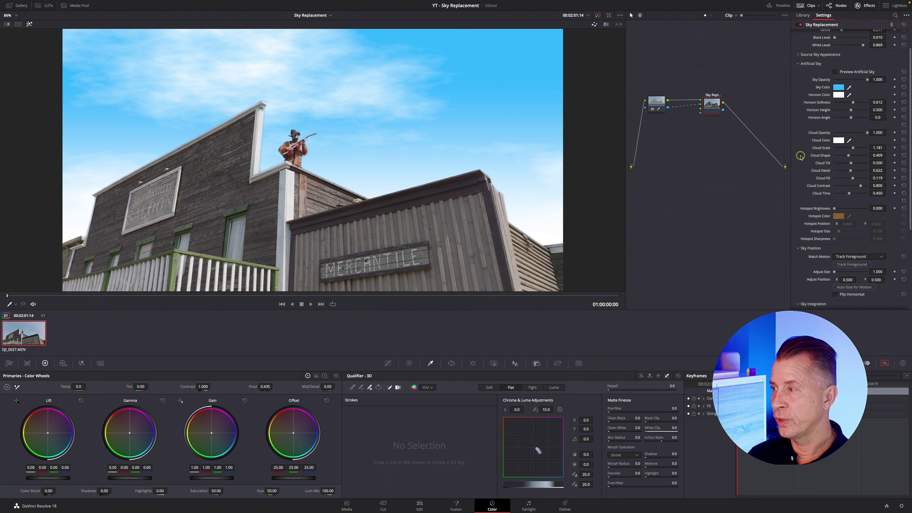
Add a sun hotspot at brightness 4.000 and adjust its position, size and sharpness
{"action": "scroll", "coordinate": [795, 168], "scroll_direction": "down", "scroll_amount": 1}
{"action": "scroll", "coordinate": [796, 171], "scroll_direction": "down", "scroll_amount": 4}
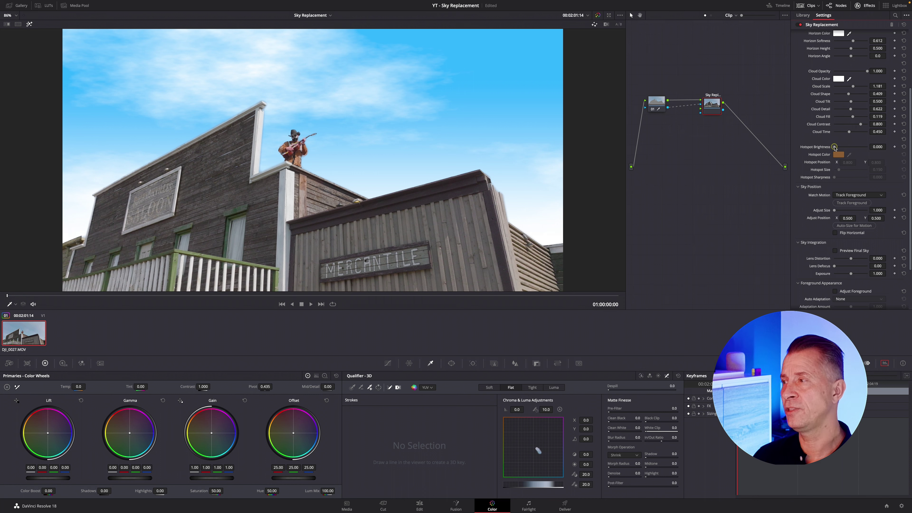
{"action": "left_click_drag", "start_coordinate": [835, 147], "coordinate": [867, 147]}
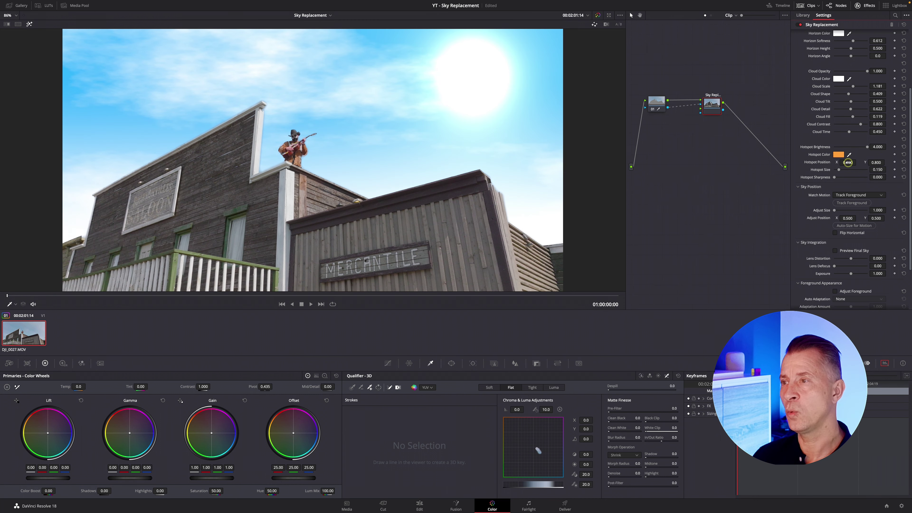
{"action": "left_click_drag", "start_coordinate": [848, 162], "coordinate": [848, 162]}
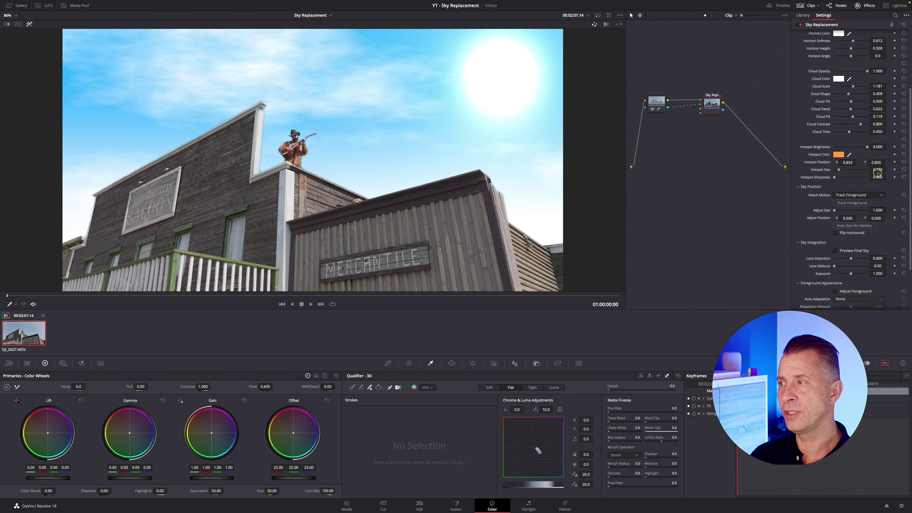
{"action": "left_click", "coordinate": [848, 171]}
{"action": "left_click", "coordinate": [843, 177]}
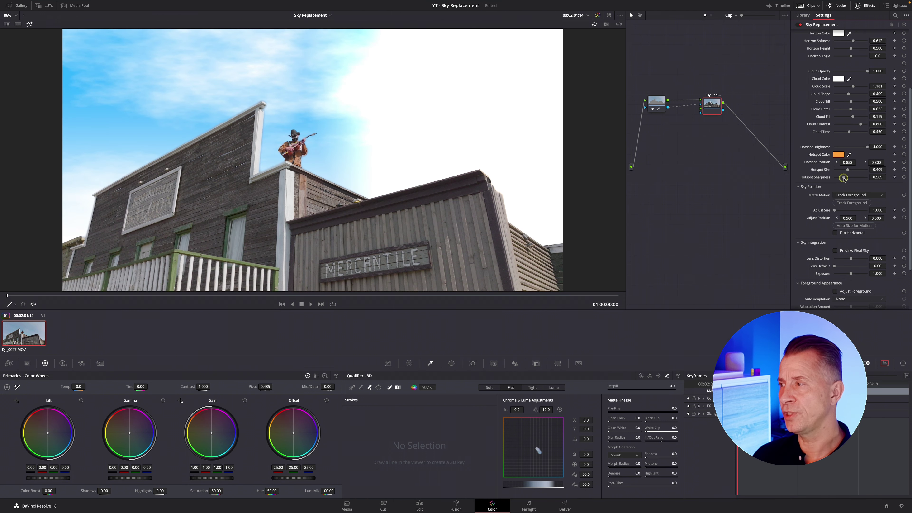
Reset Hotspot Sharpness, Hotspot Size and Hotspot Position X to their defaults
{"action": "left_click", "coordinate": [903, 177]}
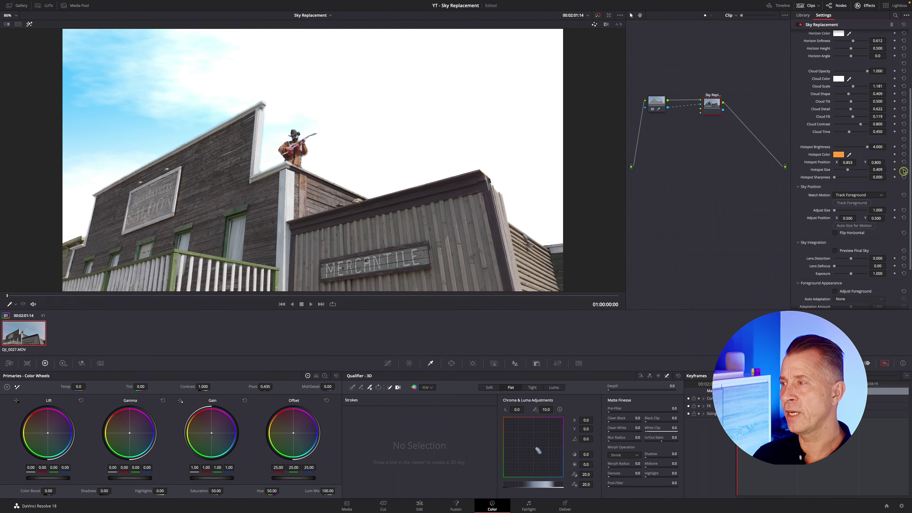
{"action": "left_click", "coordinate": [903, 169]}
{"action": "left_click", "coordinate": [903, 162]}
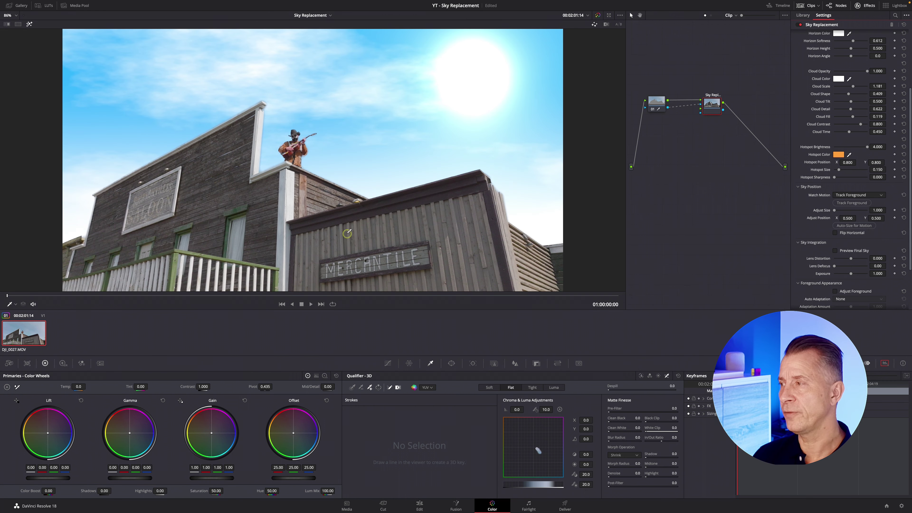
{"action": "left_click", "coordinate": [8, 308]}
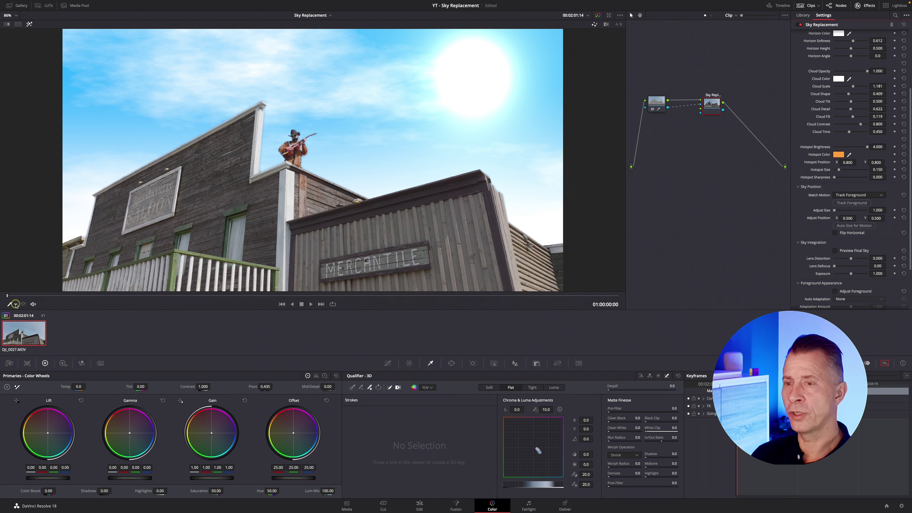
Switch the viewer overlay to Open FX Overlay to show the sky effect's controls
{"action": "left_click", "coordinate": [11, 305]}
{"action": "left_click", "coordinate": [13, 305]}
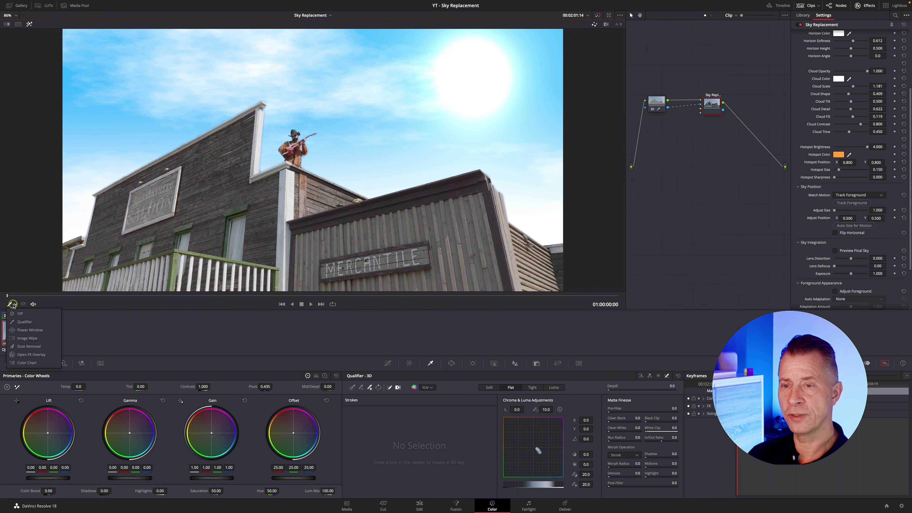
{"action": "left_click", "coordinate": [22, 358]}
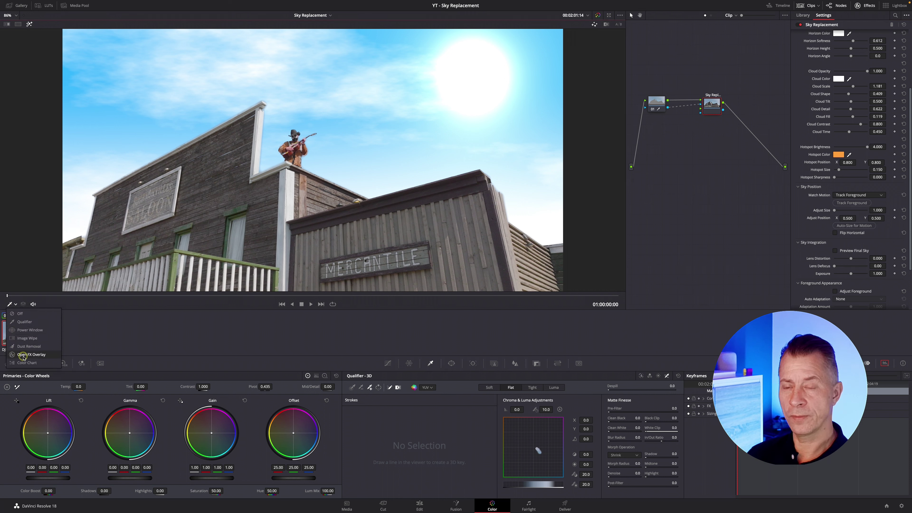
{"action": "left_click", "coordinate": [23, 356]}
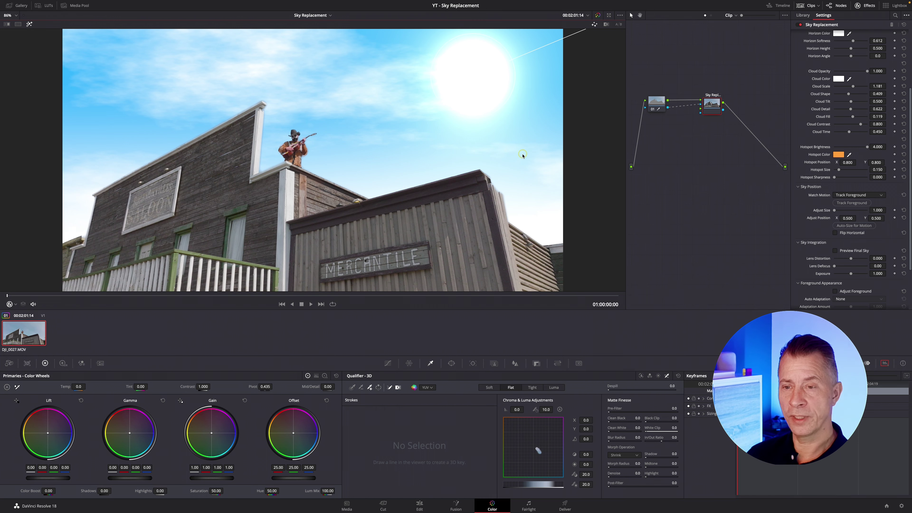
{"action": "scroll", "coordinate": [521, 155], "scroll_direction": "down", "scroll_amount": 3}
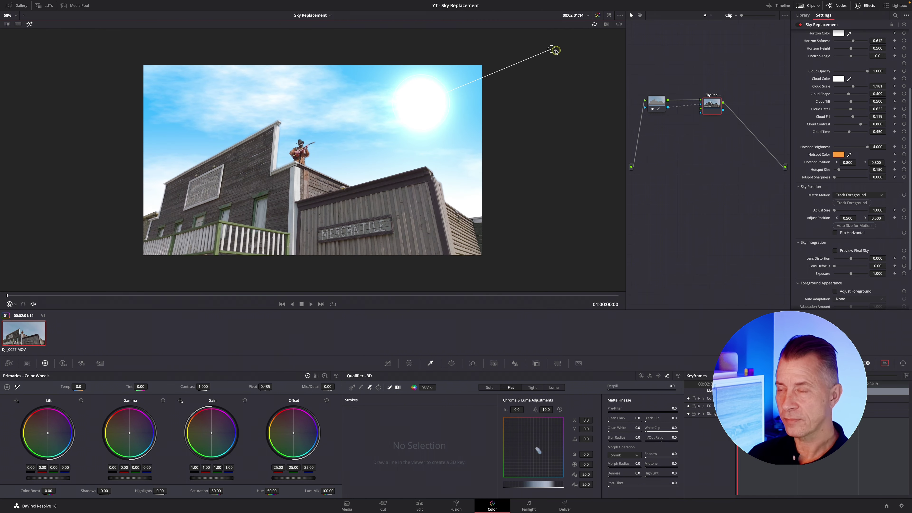
Move the sun in the viewer, then reset Hotspot Brightness to 0.000
{"action": "mouse_move", "coordinate": [555, 51]}
{"action": "left_mouse_down"}
{"action": "mouse_move", "coordinate": [506, 73]}
{"action": "mouse_move", "coordinate": [544, 65]}
{"action": "mouse_move", "coordinate": [544, 56]}
{"action": "left_mouse_up"}
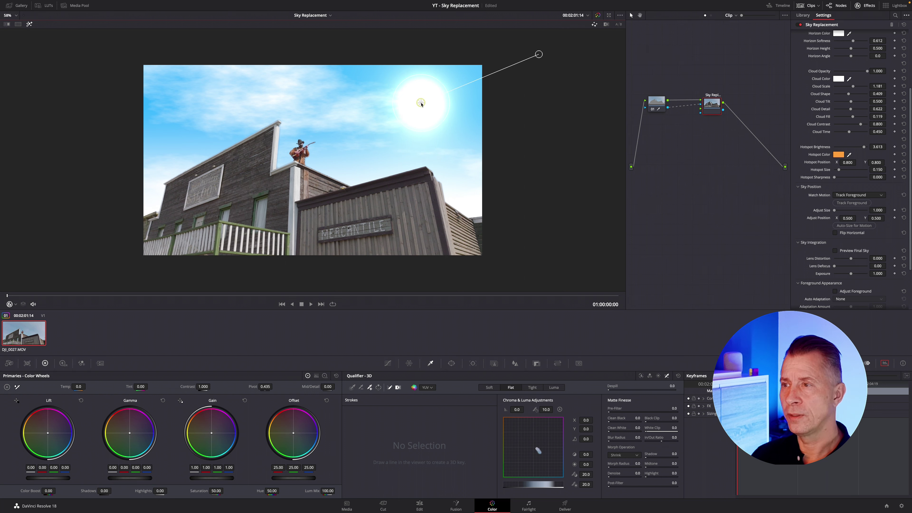
{"action": "left_click_drag", "start_coordinate": [421, 100], "coordinate": [533, 87]}
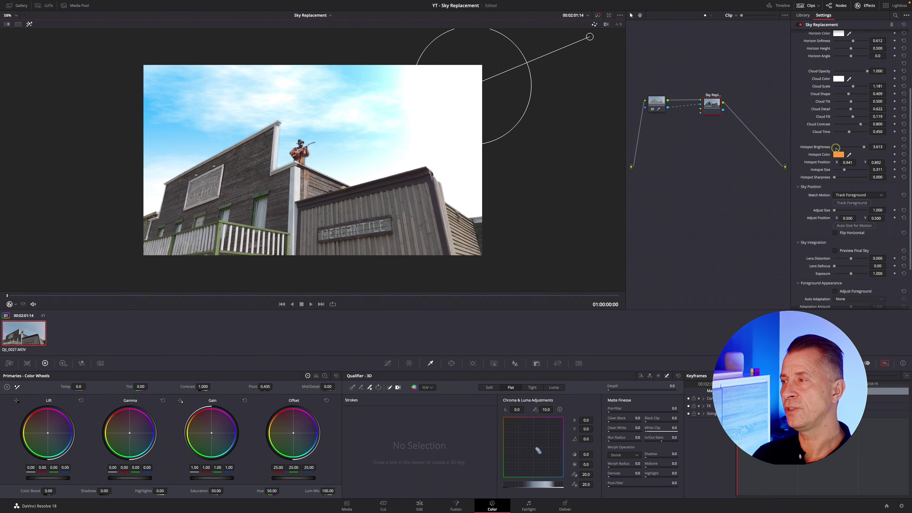
{"action": "double_click", "coordinate": [834, 147]}
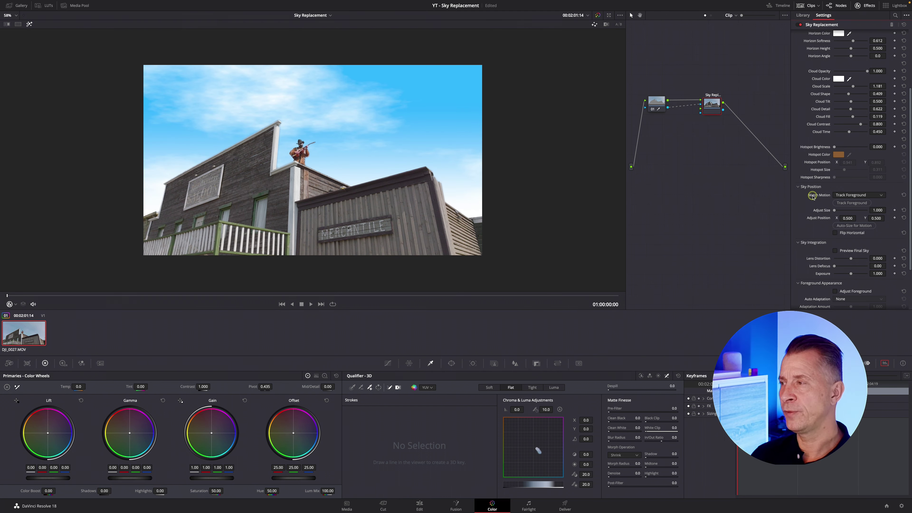
Scrub through the clip to preview the untracked sky, then return to the first frame
{"action": "scroll", "coordinate": [803, 207], "scroll_direction": "down", "scroll_amount": 3}
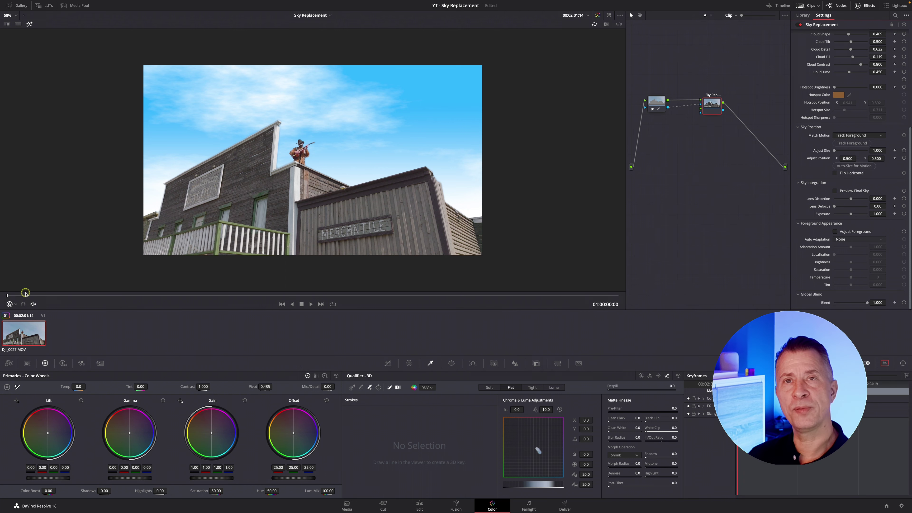
{"action": "left_click_drag", "start_coordinate": [13, 297], "coordinate": [94, 295]}
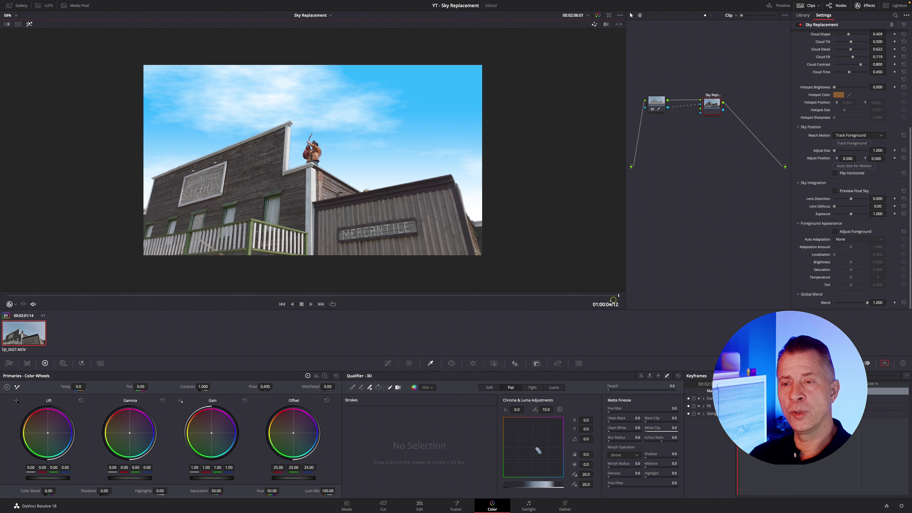
{"action": "left_click", "coordinate": [56, 296]}
{"action": "left_click", "coordinate": [13, 297]}
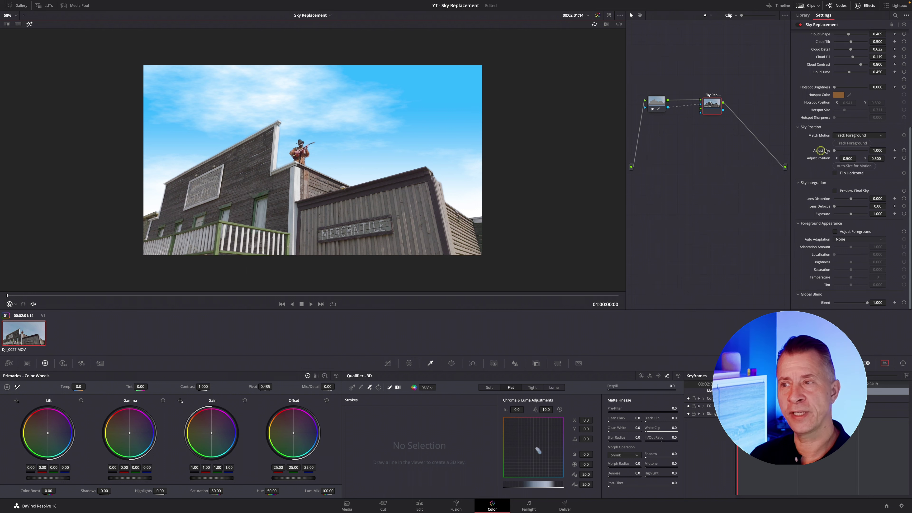
Run Track Foreground with Match Motion on Track Foreground, then scrub to confirm the sky follows
{"action": "left_click", "coordinate": [850, 136]}
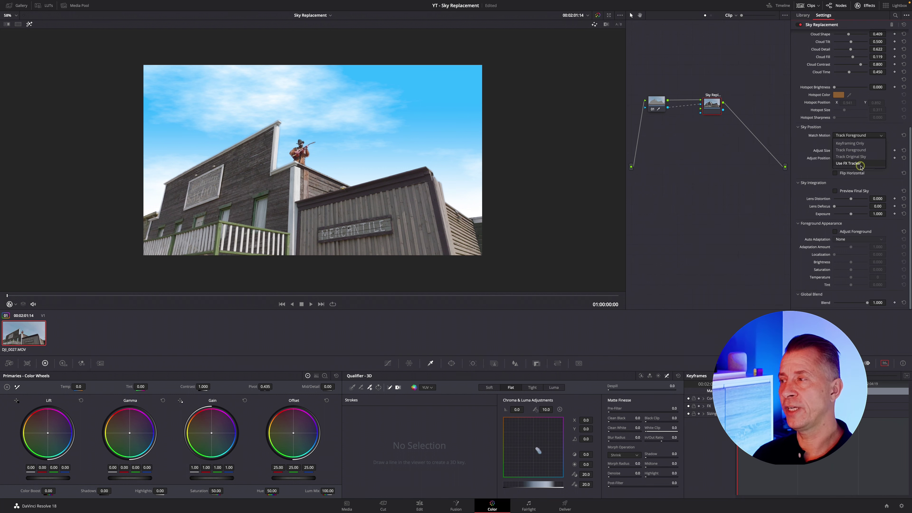
{"action": "left_click", "coordinate": [851, 150]}
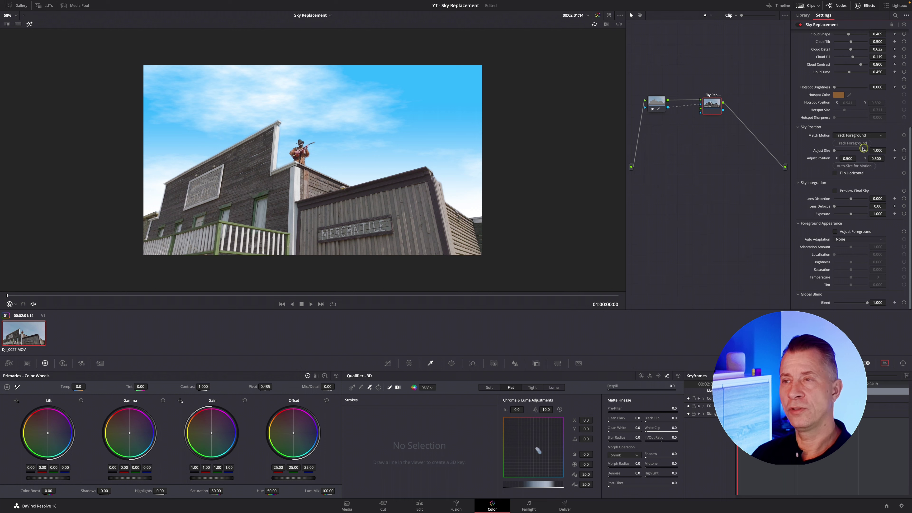
{"action": "left_click", "coordinate": [844, 144]}
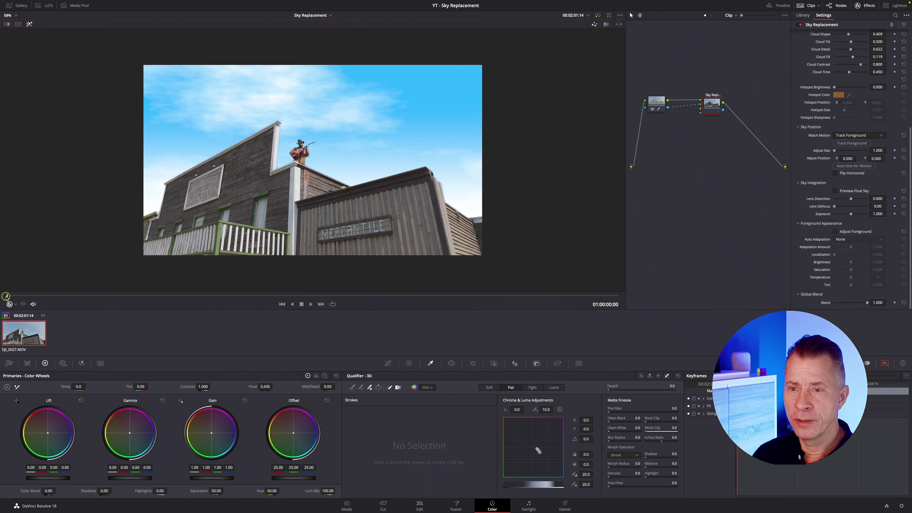
{"action": "left_click_drag", "start_coordinate": [9, 295], "coordinate": [183, 288]}
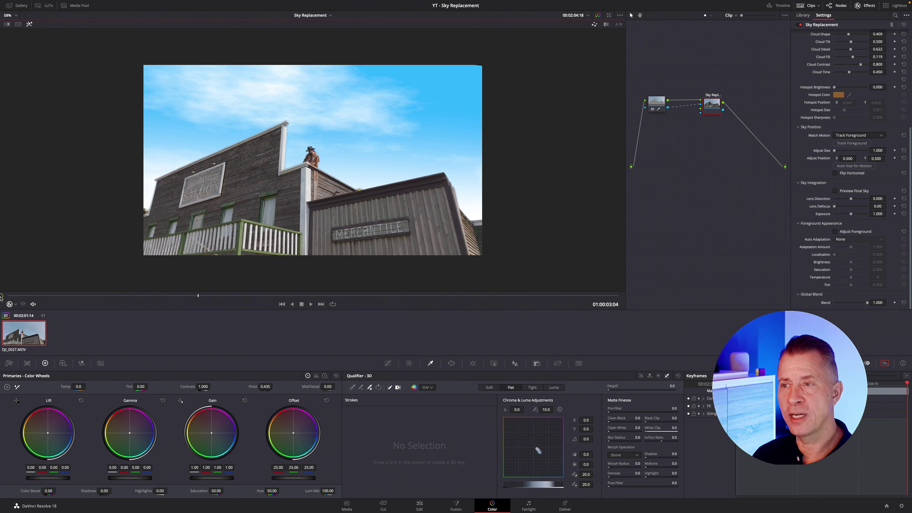
{"action": "left_click_drag", "start_coordinate": [0, 298], "coordinate": [2, 297]}
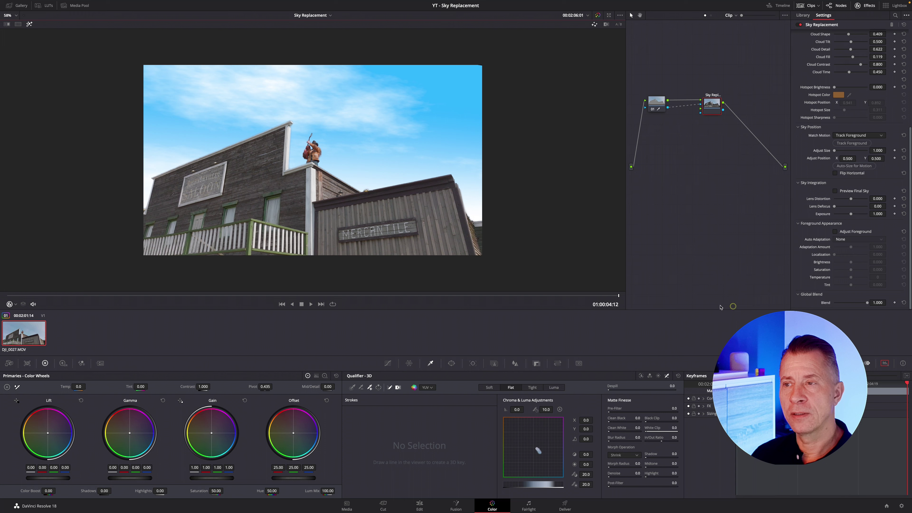
{"action": "left_click", "coordinate": [252, 296]}
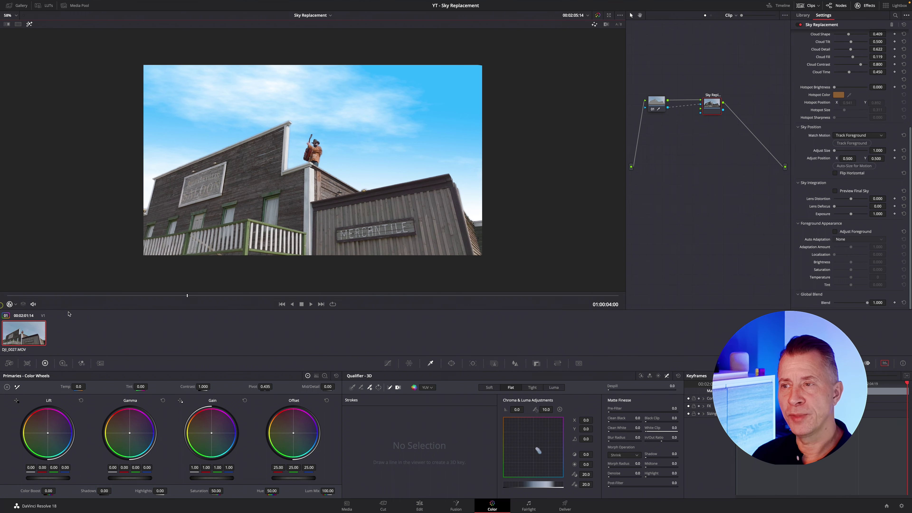
{"action": "left_click_drag", "start_coordinate": [69, 314], "coordinate": [1, 312]}
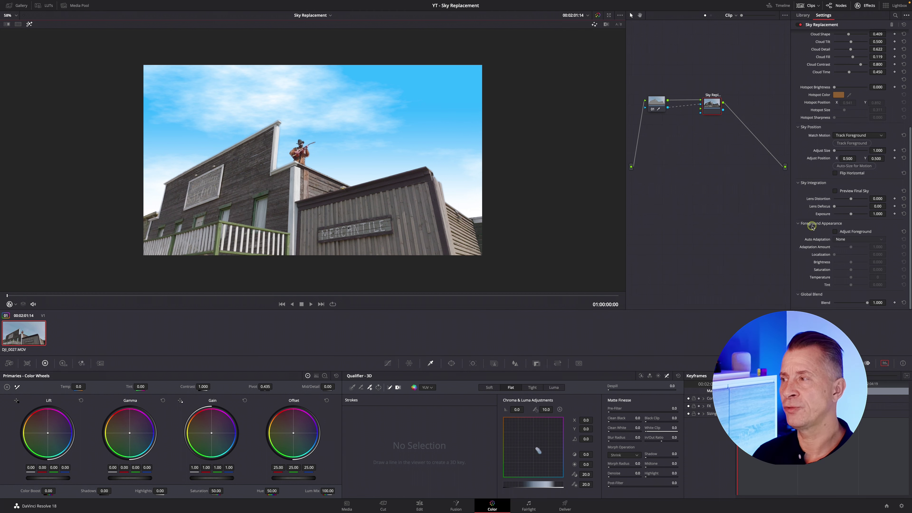
Enable Adjust Foreground and lower the foreground Saturation to 0.105
{"action": "left_click", "coordinate": [835, 232]}
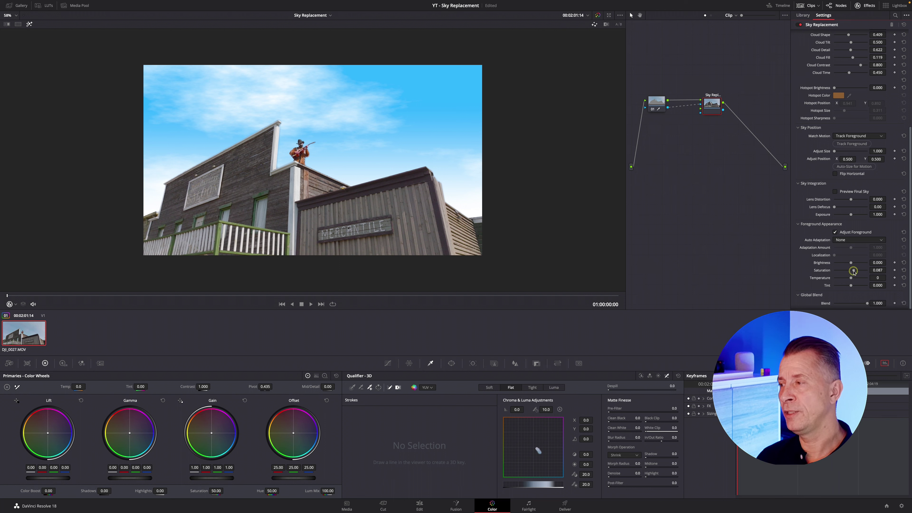
{"action": "mouse_move", "coordinate": [852, 274]}
{"action": "left_mouse_down"}
{"action": "mouse_move", "coordinate": [844, 272]}
{"action": "mouse_move", "coordinate": [855, 272]}
{"action": "left_mouse_up"}
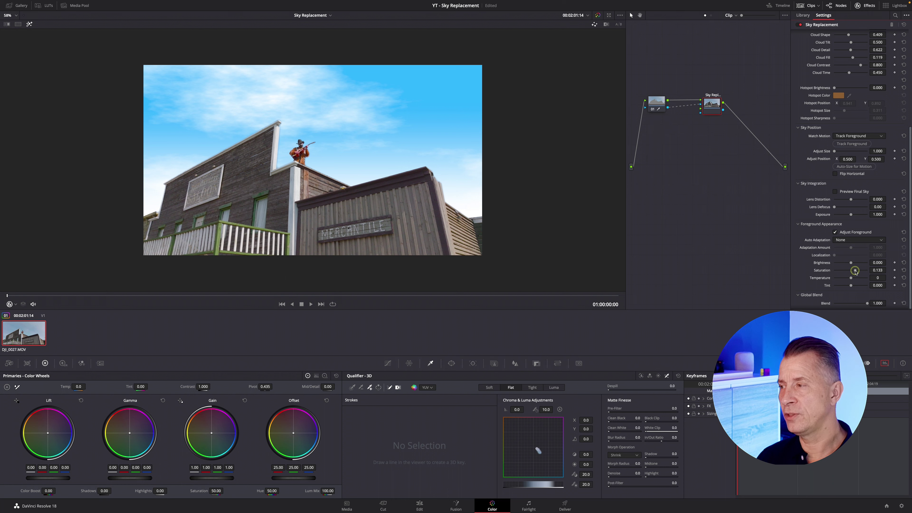
{"action": "left_click_drag", "start_coordinate": [854, 272], "coordinate": [853, 272]}
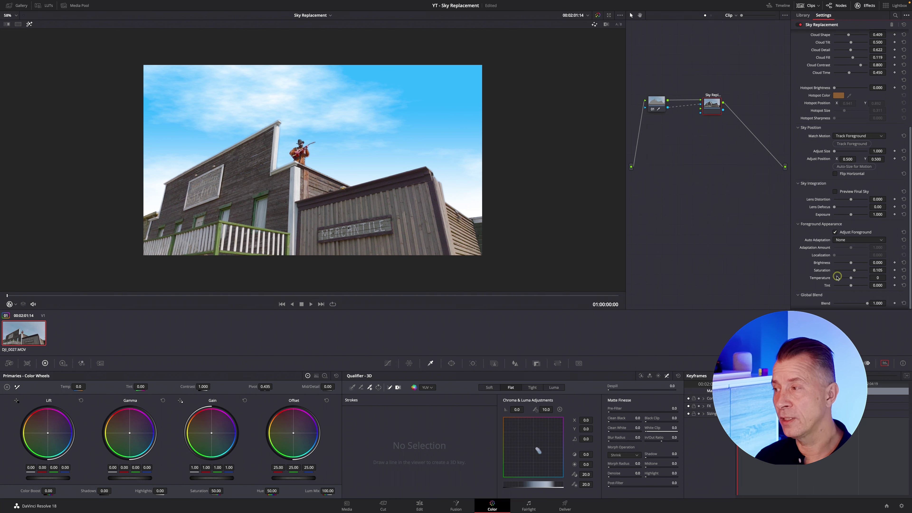
{"action": "scroll", "coordinate": [838, 261], "scroll_direction": "down", "scroll_amount": 1}
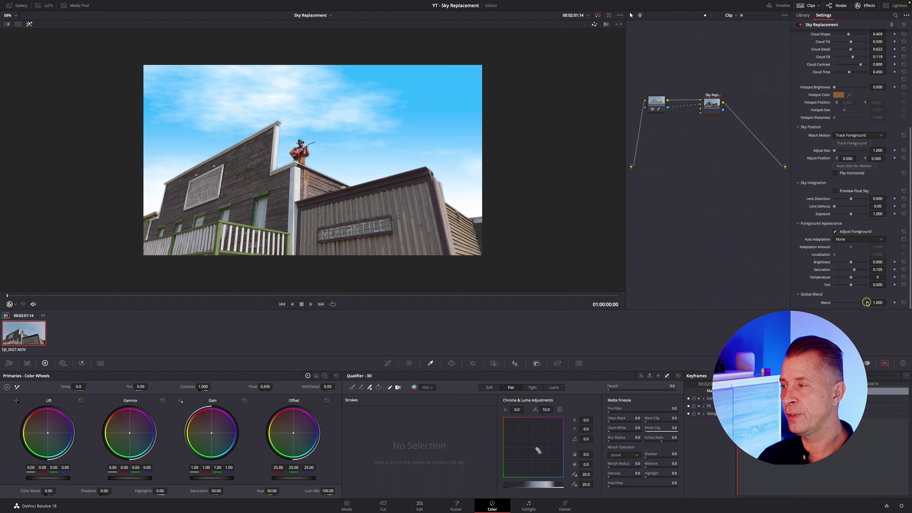
Drag Global Blend down to compare the original sky, then restore it to 1.000
{"action": "left_click_drag", "start_coordinate": [868, 304], "coordinate": [397, 88]}
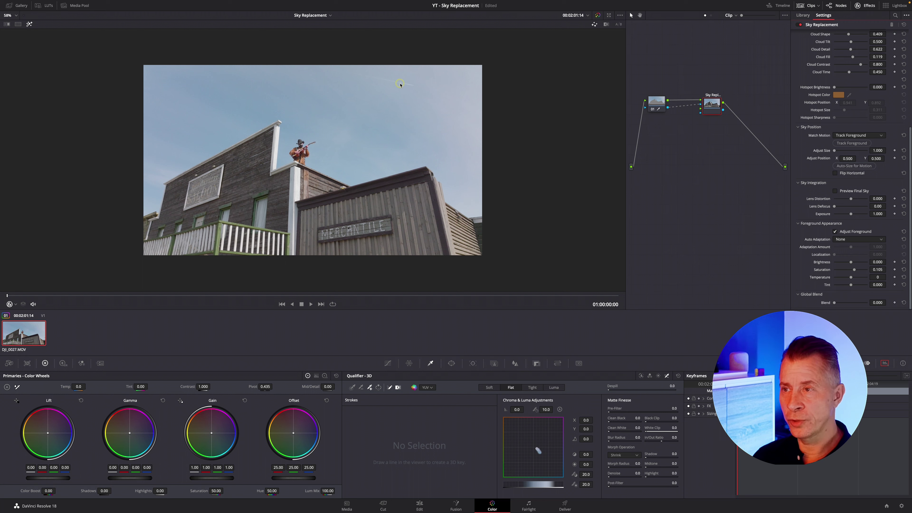
{"action": "left_click", "coordinate": [399, 86]}
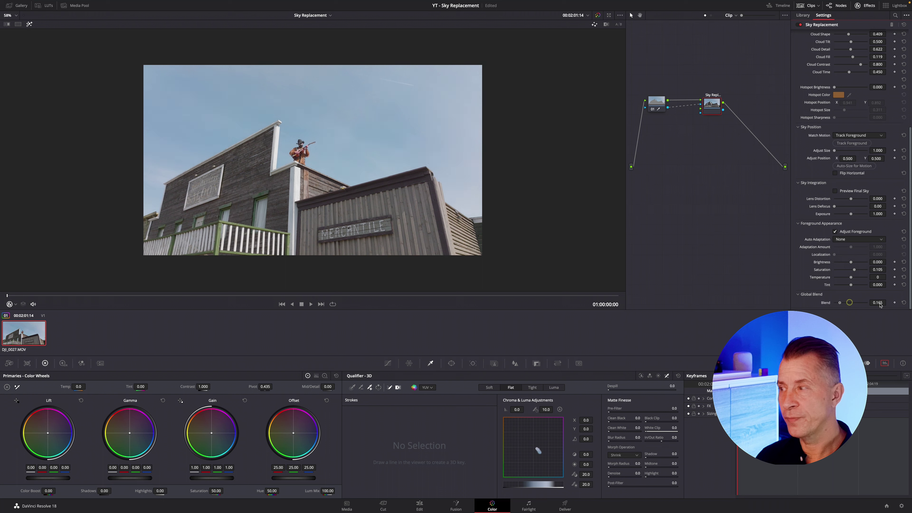
{"action": "left_click_drag", "start_coordinate": [879, 304], "coordinate": [880, 306]}
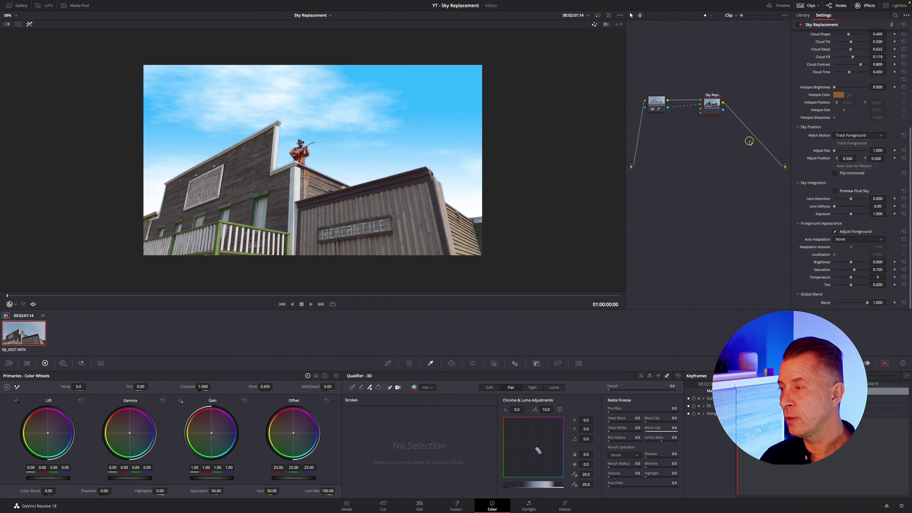
{"action": "scroll", "coordinate": [833, 223], "scroll_direction": "up", "scroll_amount": 5}
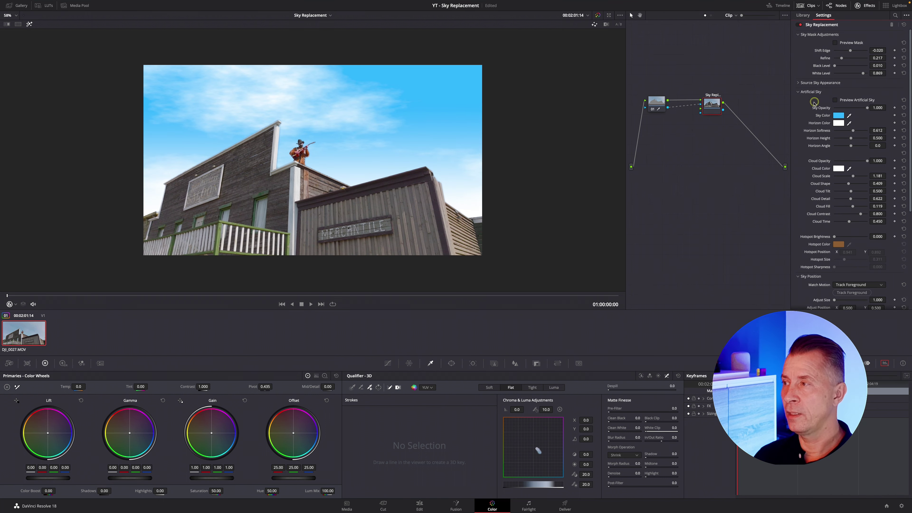
Switch to the enhanced viewer with Shift+F, fit the image with Shift+Z, and scrub to review the composite
{"action": "scroll", "coordinate": [808, 136], "scroll_direction": "down", "scroll_amount": 3}
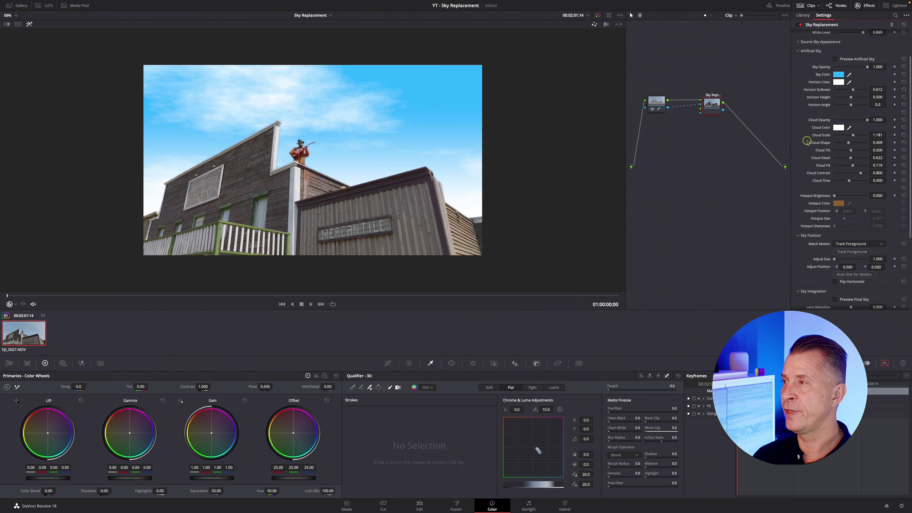
{"action": "key", "text": "shift+f"}
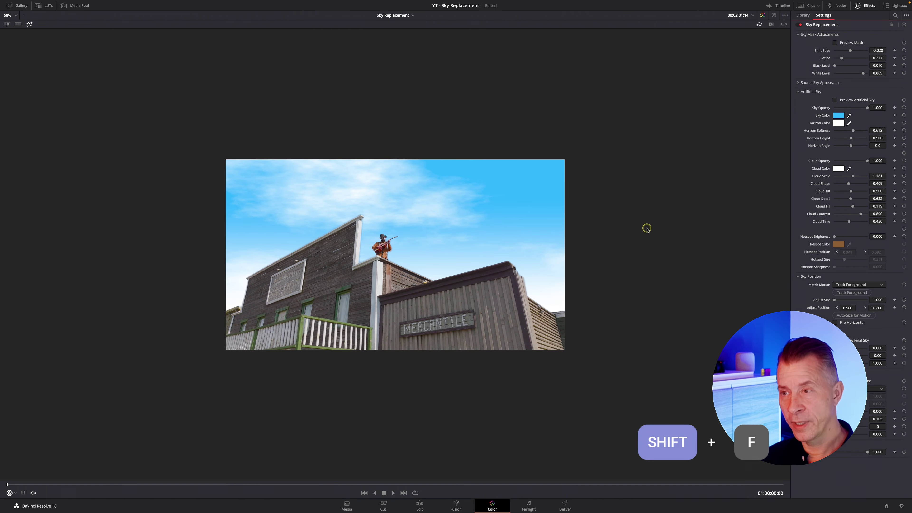
{"action": "key", "text": "shift+z"}
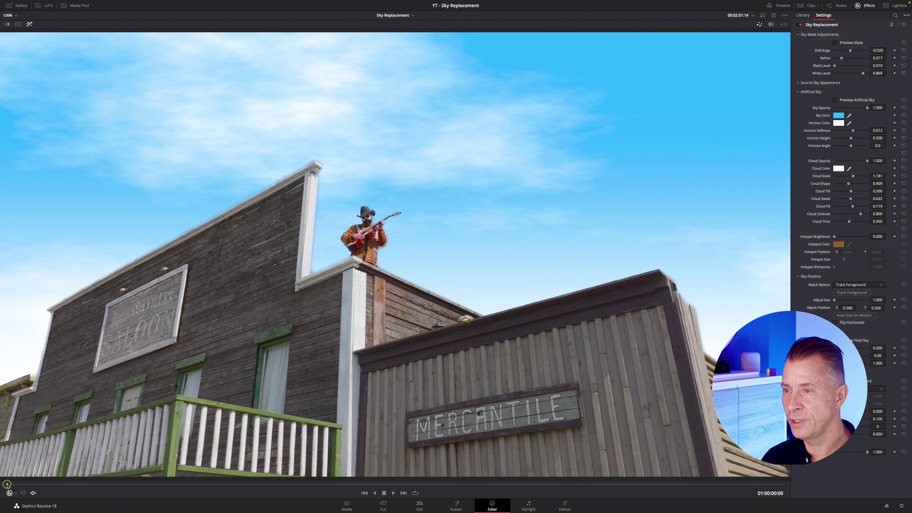
{"action": "left_click_drag", "start_coordinate": [11, 484], "coordinate": [673, 483]}
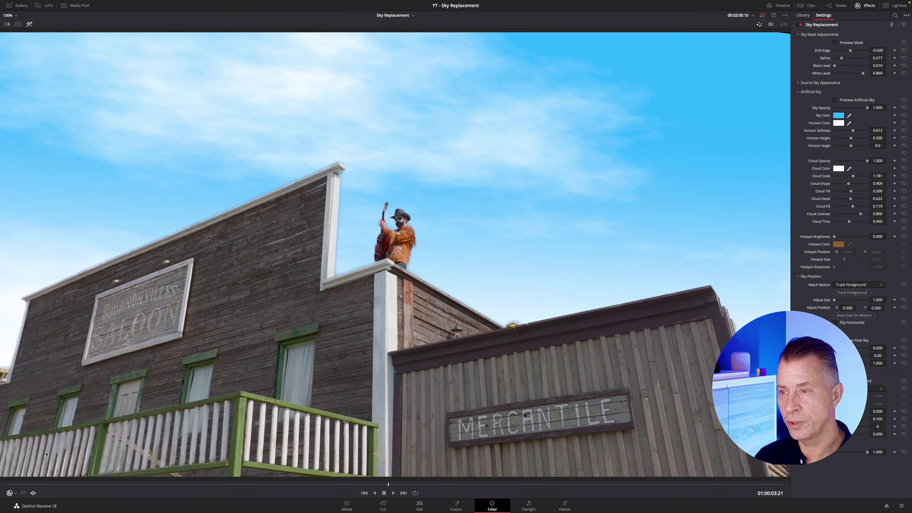